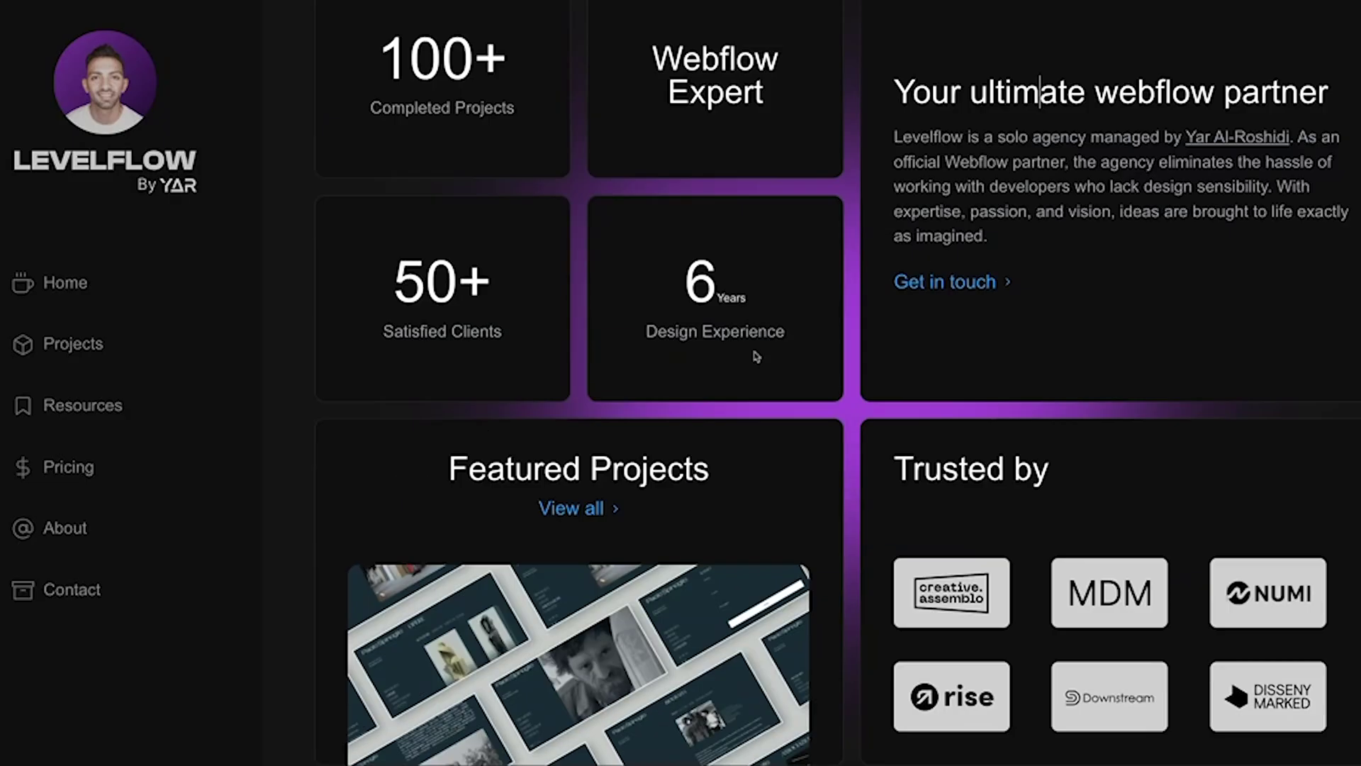
# Step: Scroll the Levelflow 2023 homepage in the Designer down to the Featured Projects card's static image
pyautogui.scroll(-1, 756, 356)
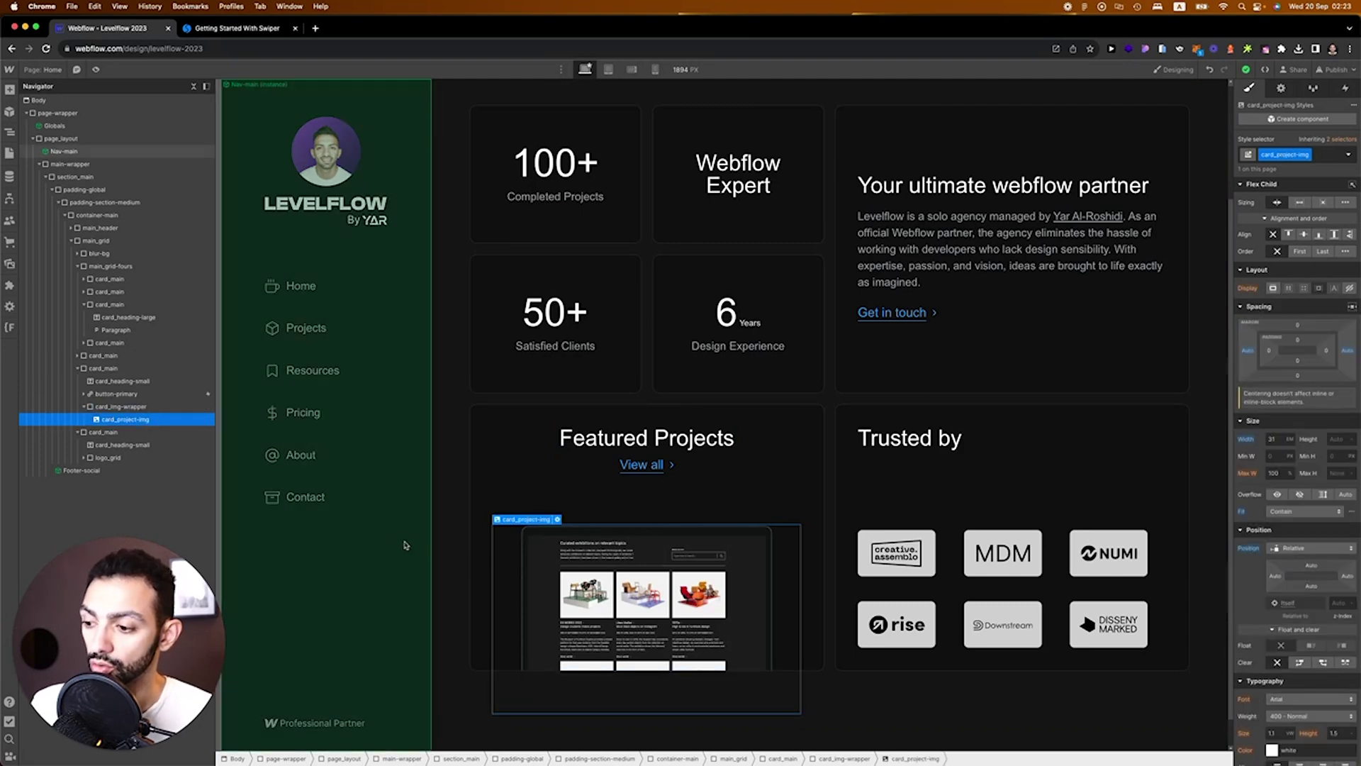
# Step: Check the Swiper getting-started docs, then bring up Webflow's Add Elements panel
pyautogui.click(210, 27)
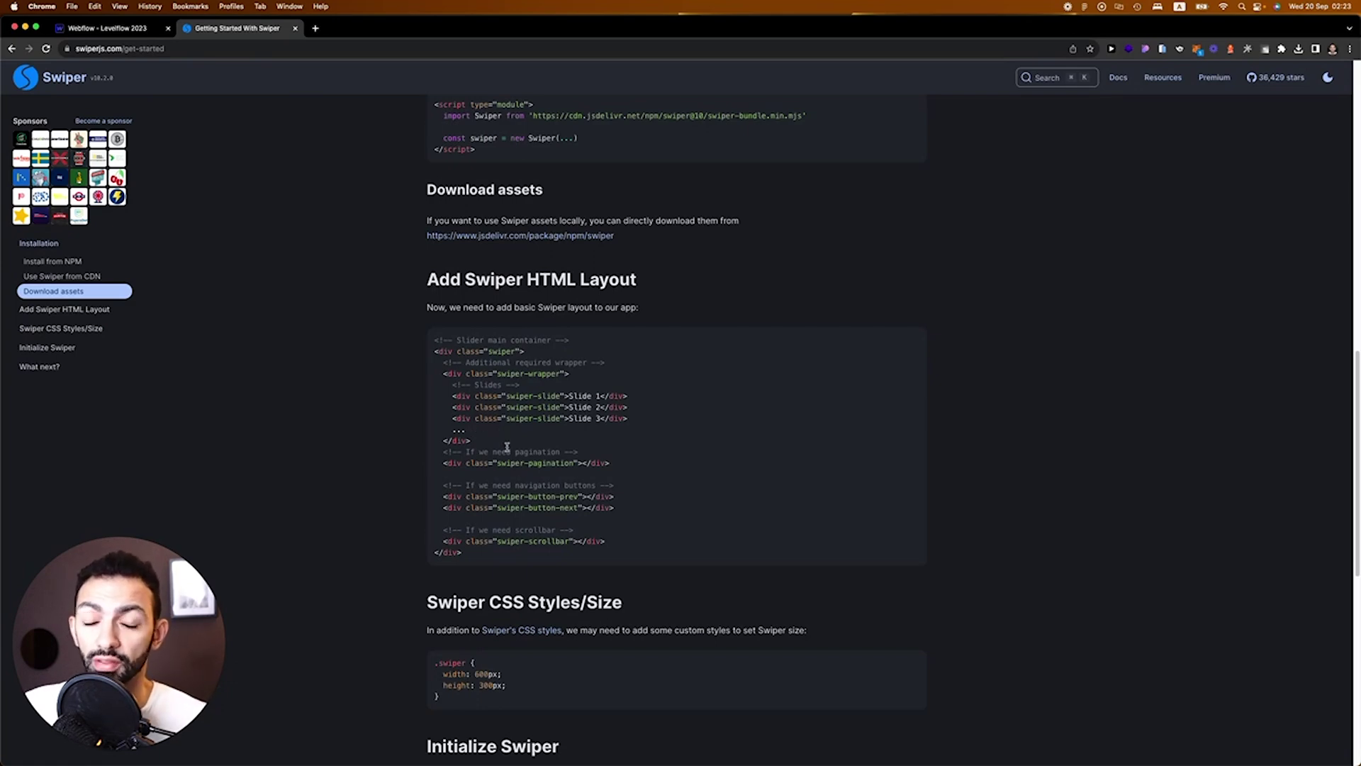
pyautogui.click(131, 29)
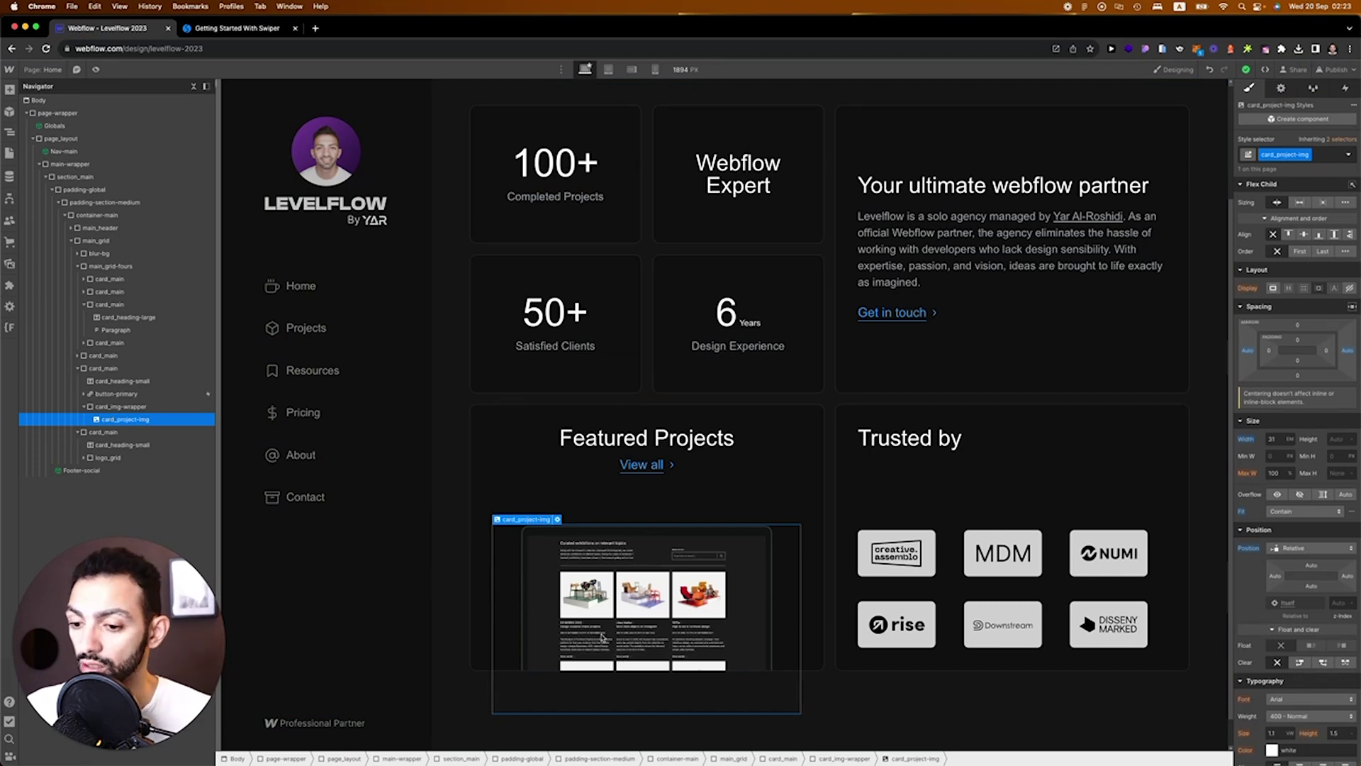
pyautogui.press('a')
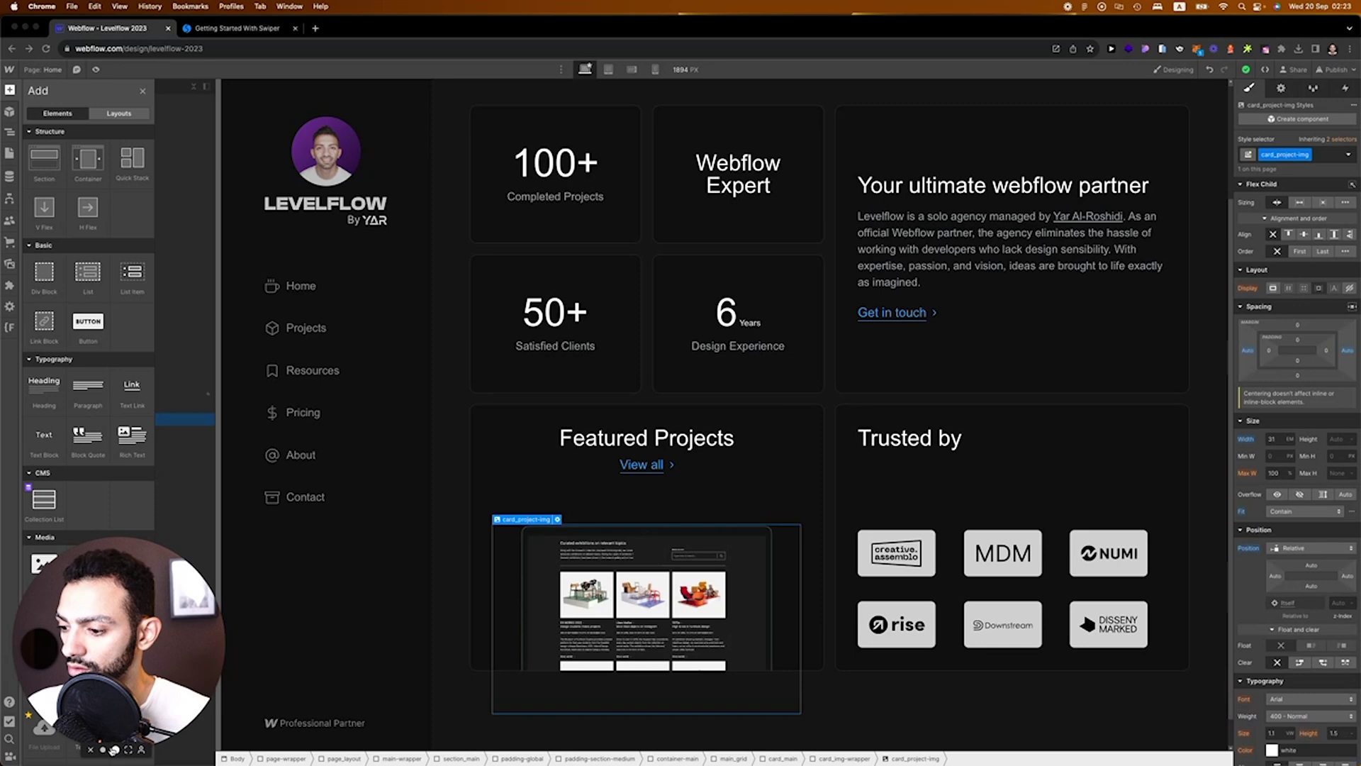
# Step: Drop a Collection List into the Featured Projects card and delete the static card_project-img image
pyautogui.click(103, 749)
pyautogui.moveTo(53, 501); pyautogui.dragTo(815, 581)
pyautogui.click(1287, 155)
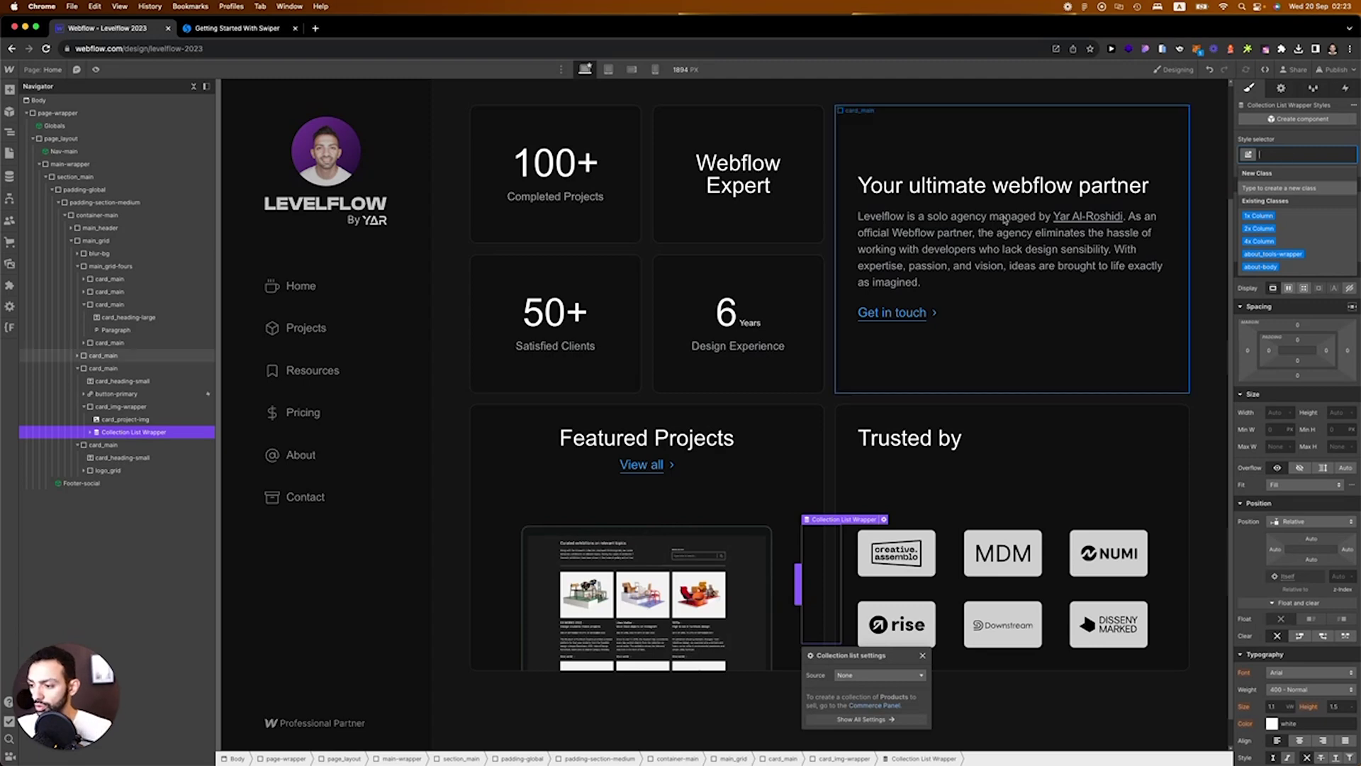
pyautogui.click(129, 419)
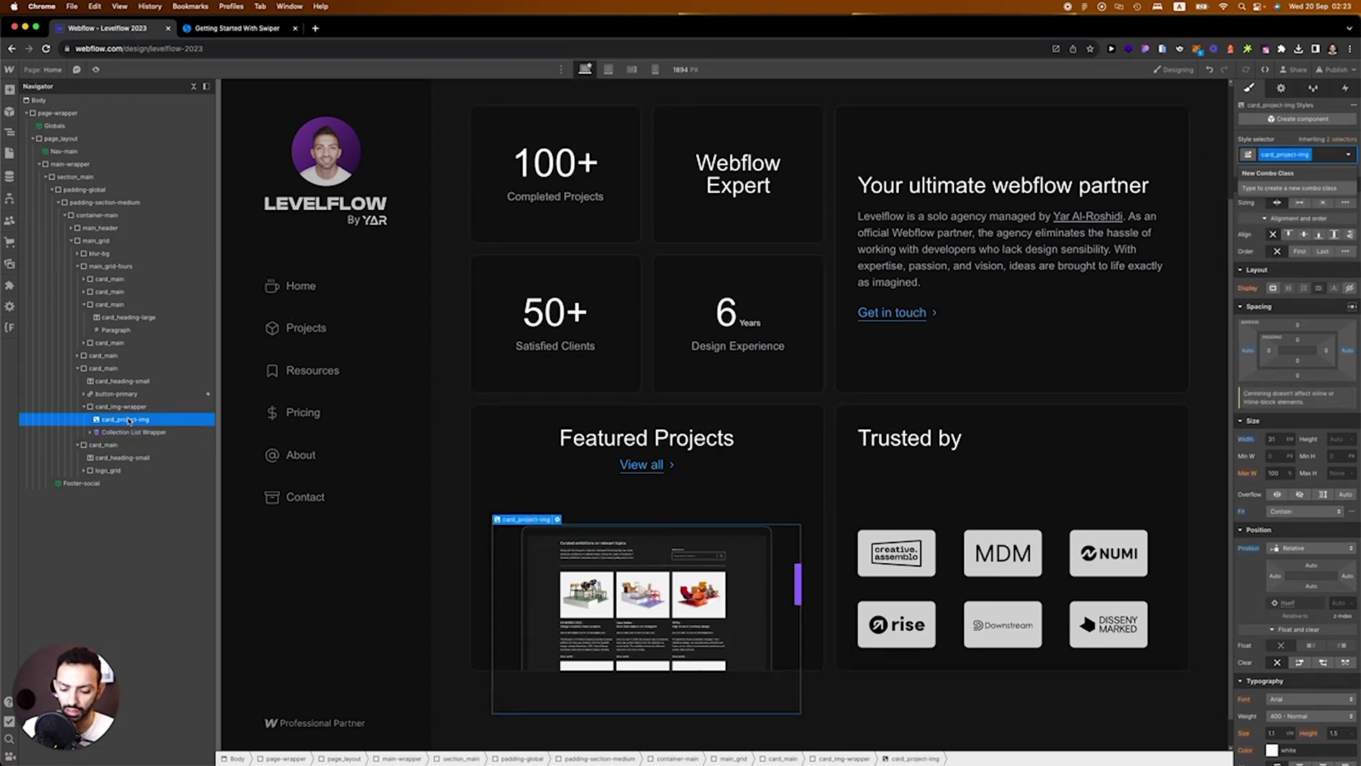
pyautogui.press('BackSpace')
pyautogui.press('Escape')
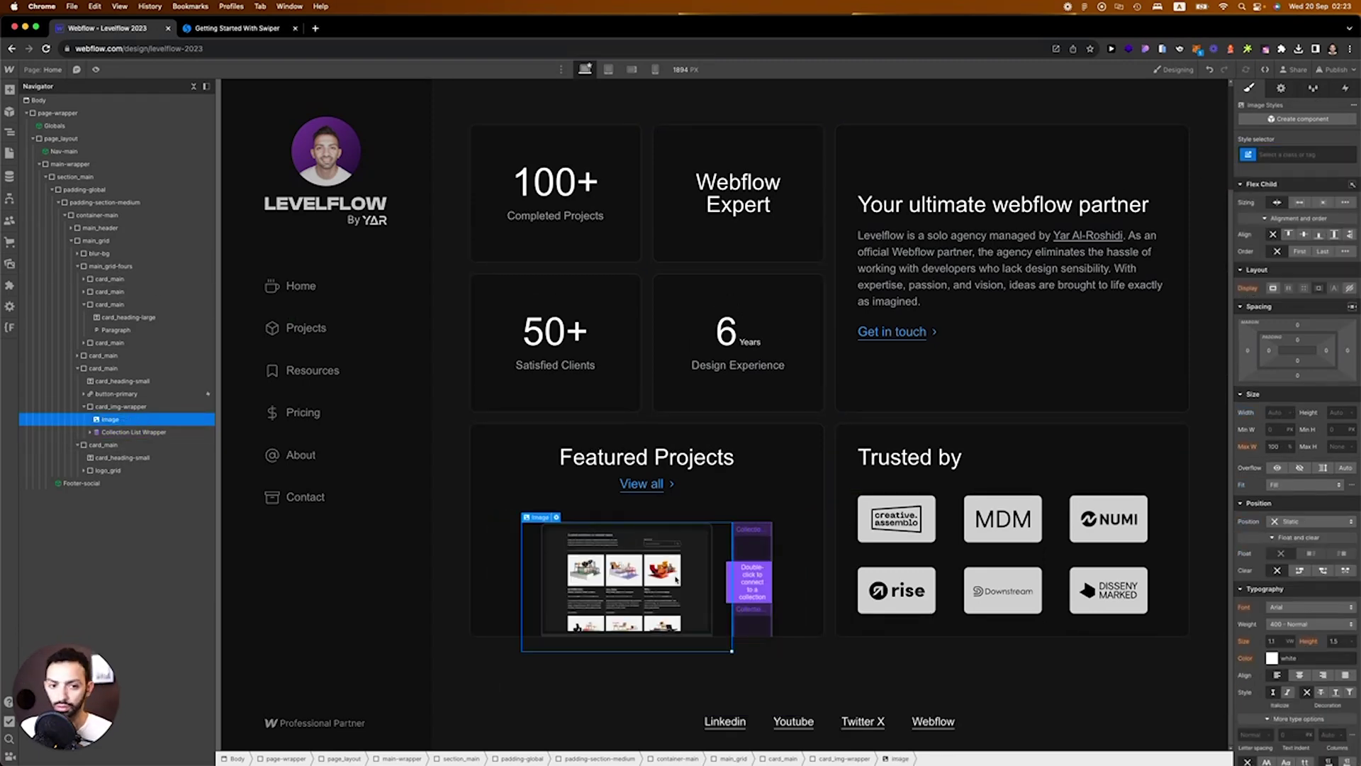
pyautogui.press('Delete')
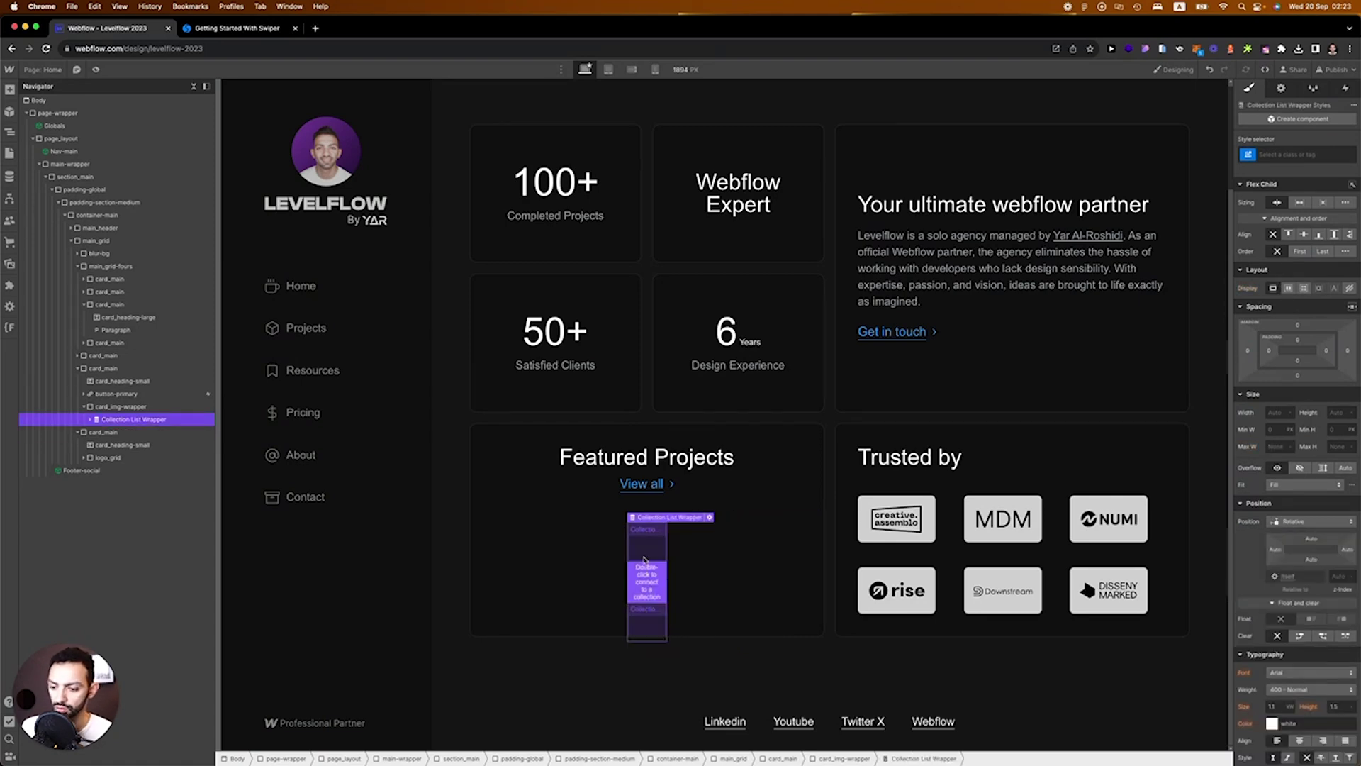
# Step: Bind the Collection List to the Projects collection and select its card_img-wrapper
pyautogui.click(709, 516)
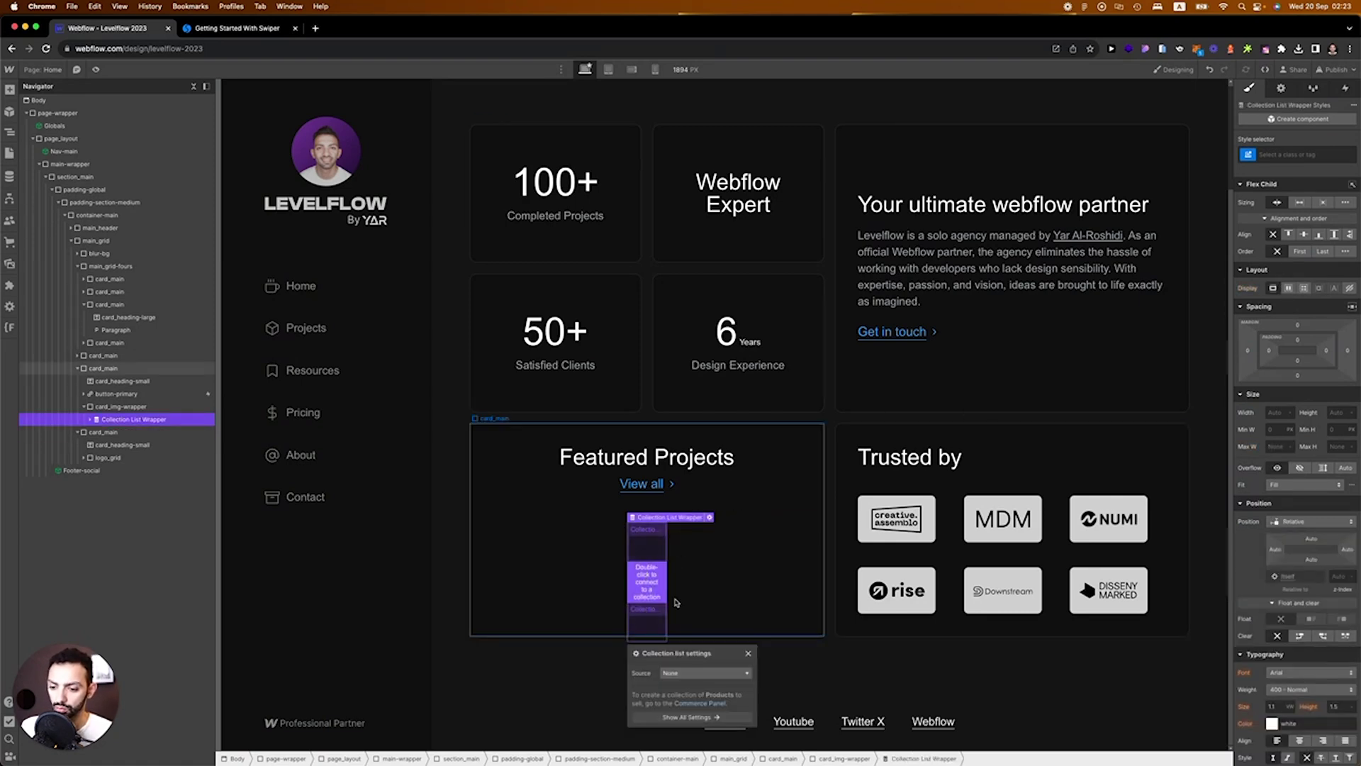
pyautogui.click(677, 673)
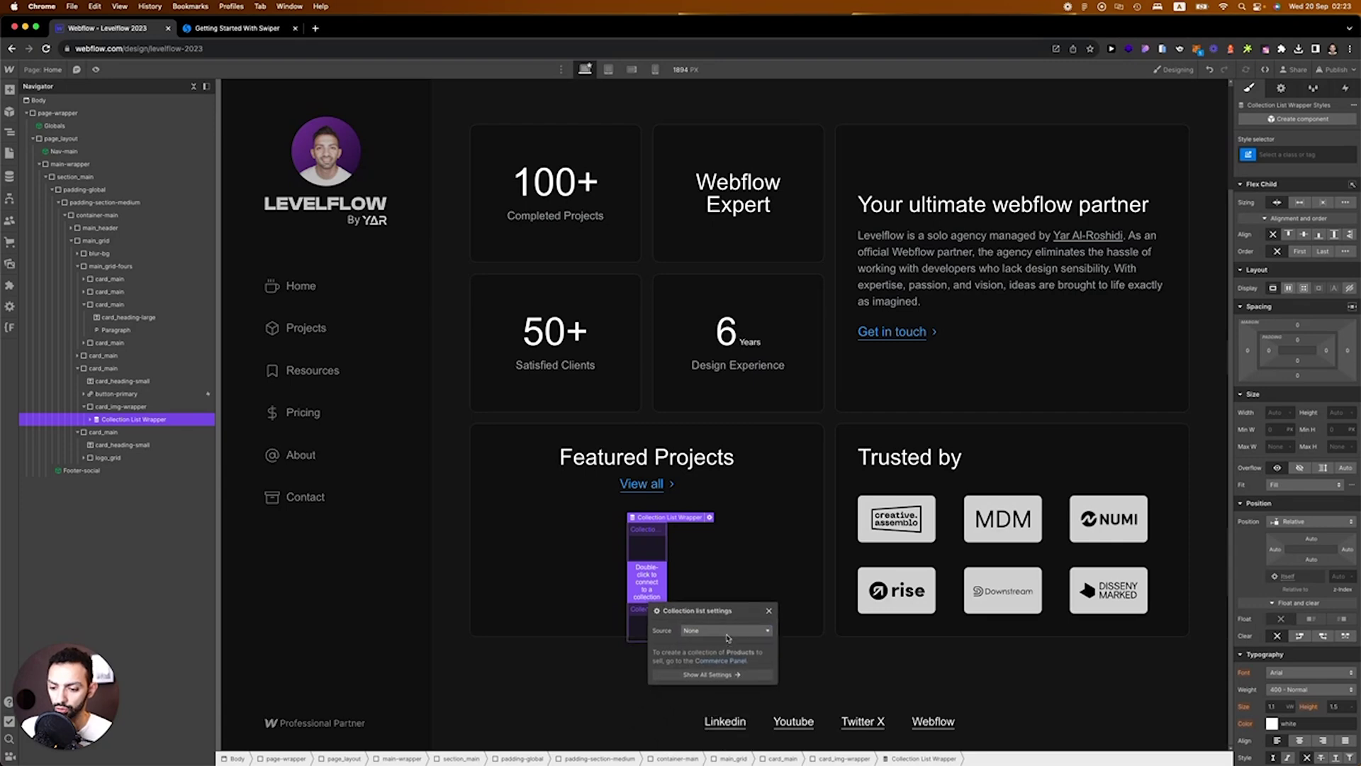
pyautogui.click(711, 708)
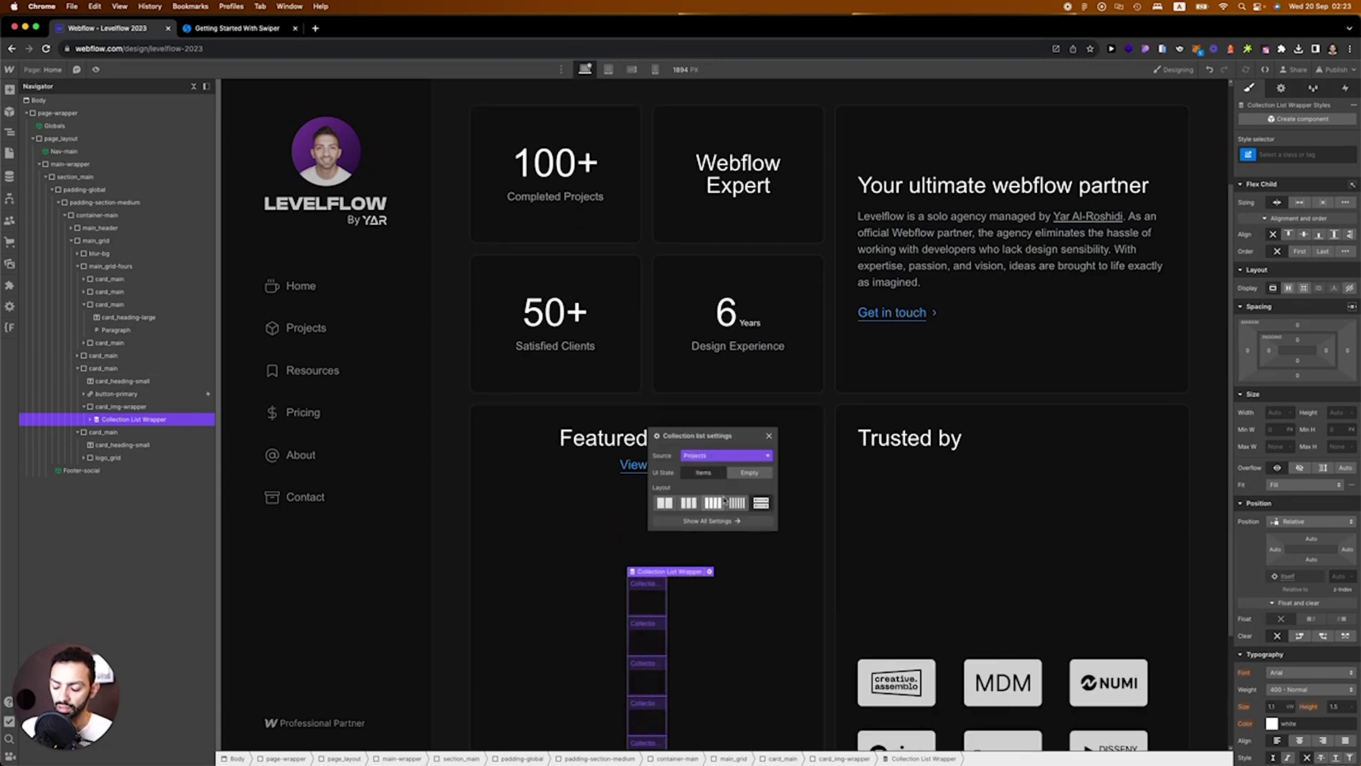
pyautogui.click(652, 596)
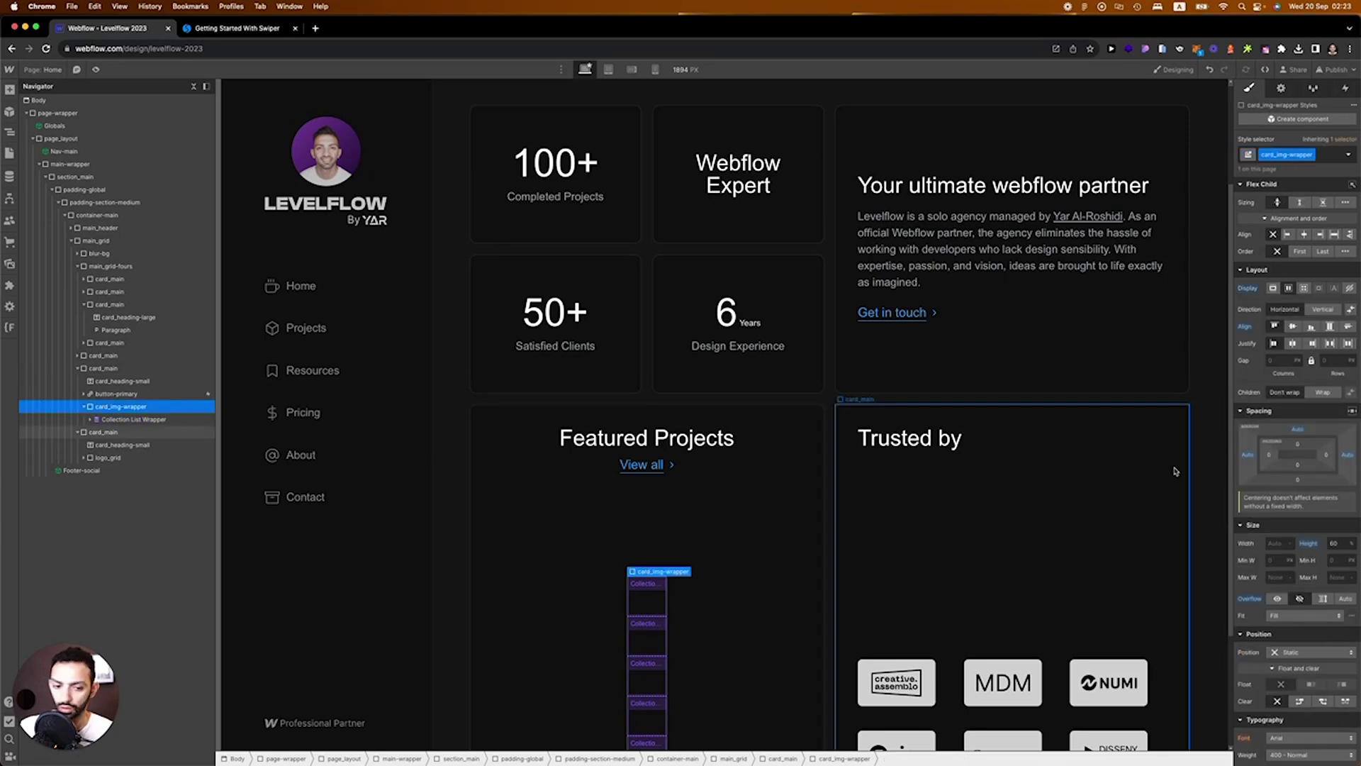
# Step: Give card_img-wrapper a 2em top margin
pyautogui.click(1296, 429)
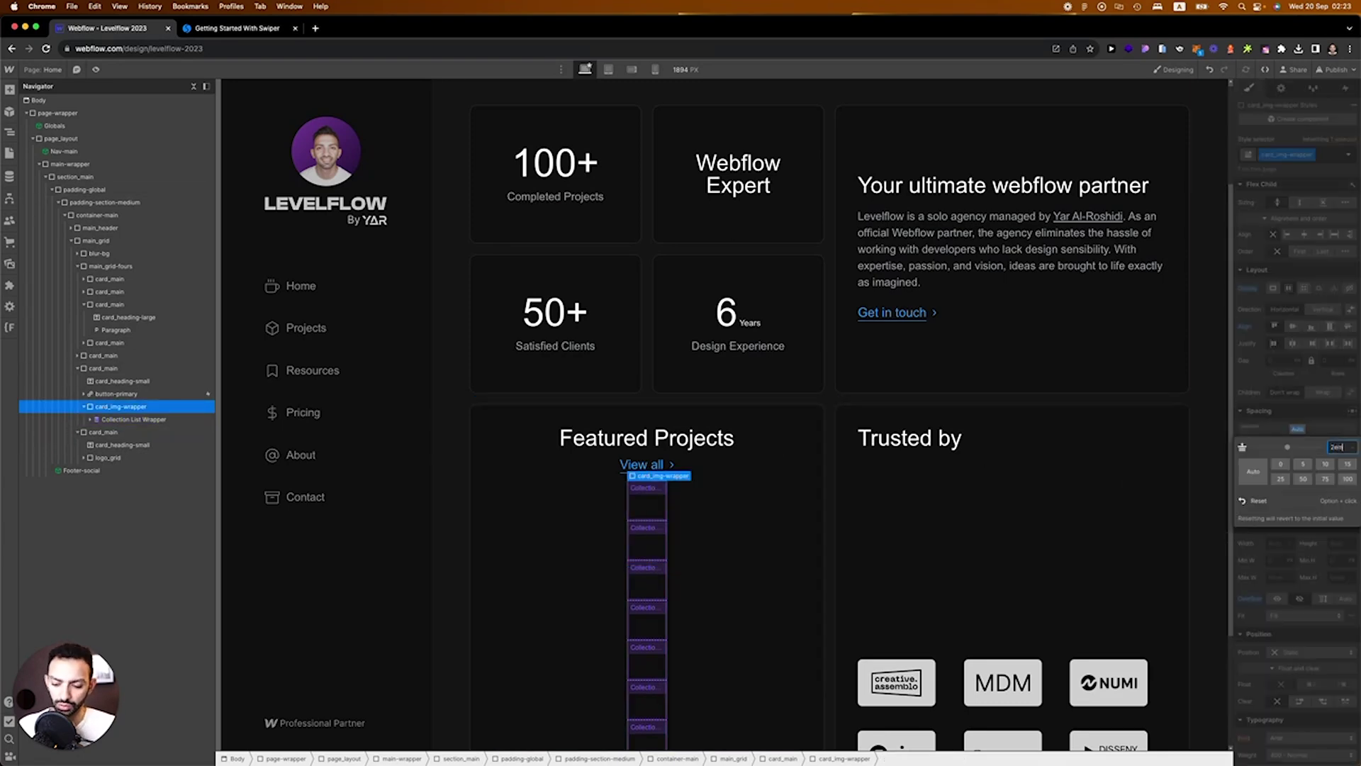
pyautogui.write('2em')
pyautogui.press('Return')
# Step: Class the Collection List Wrapper swiper, the Collection List swiper-wrapper, and the Collection Item swiper-slide
pyautogui.click(158, 420)
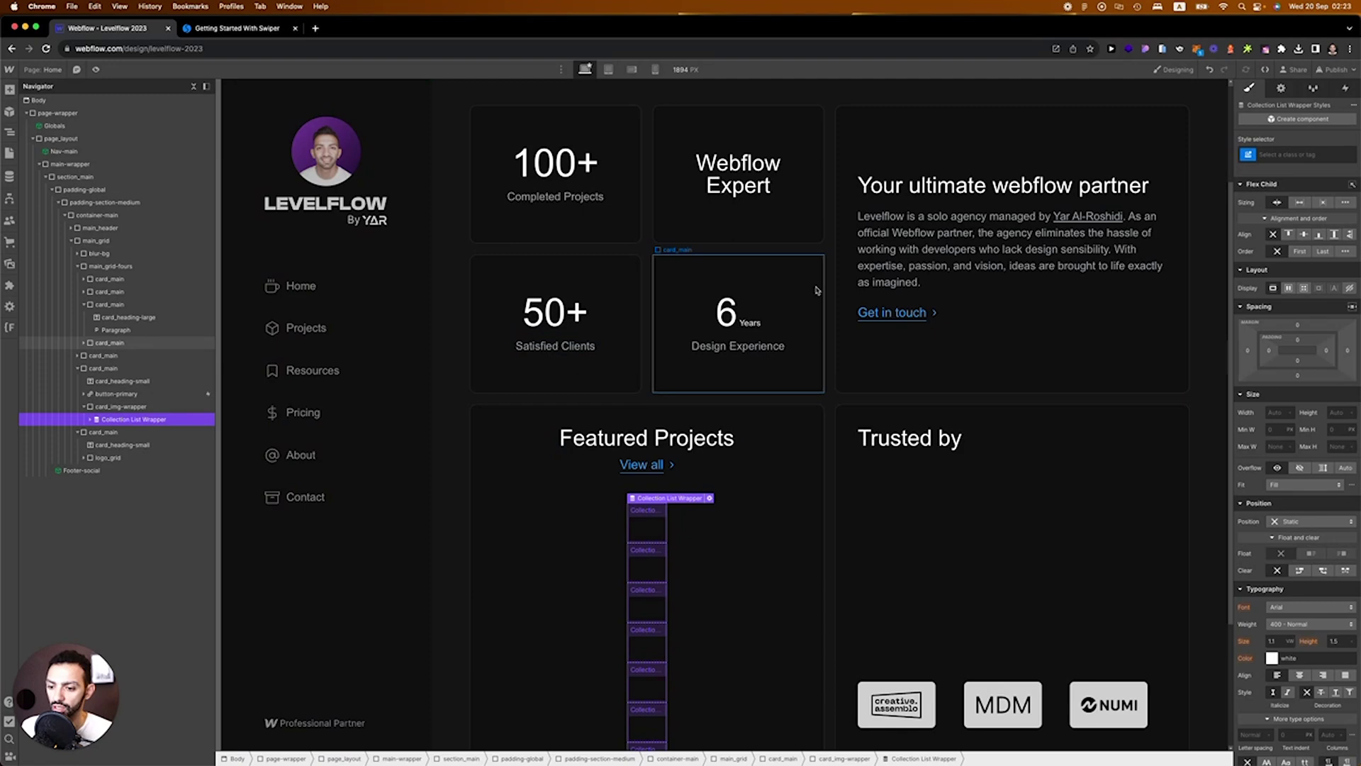
pyautogui.click(1288, 156)
pyautogui.write('sw')
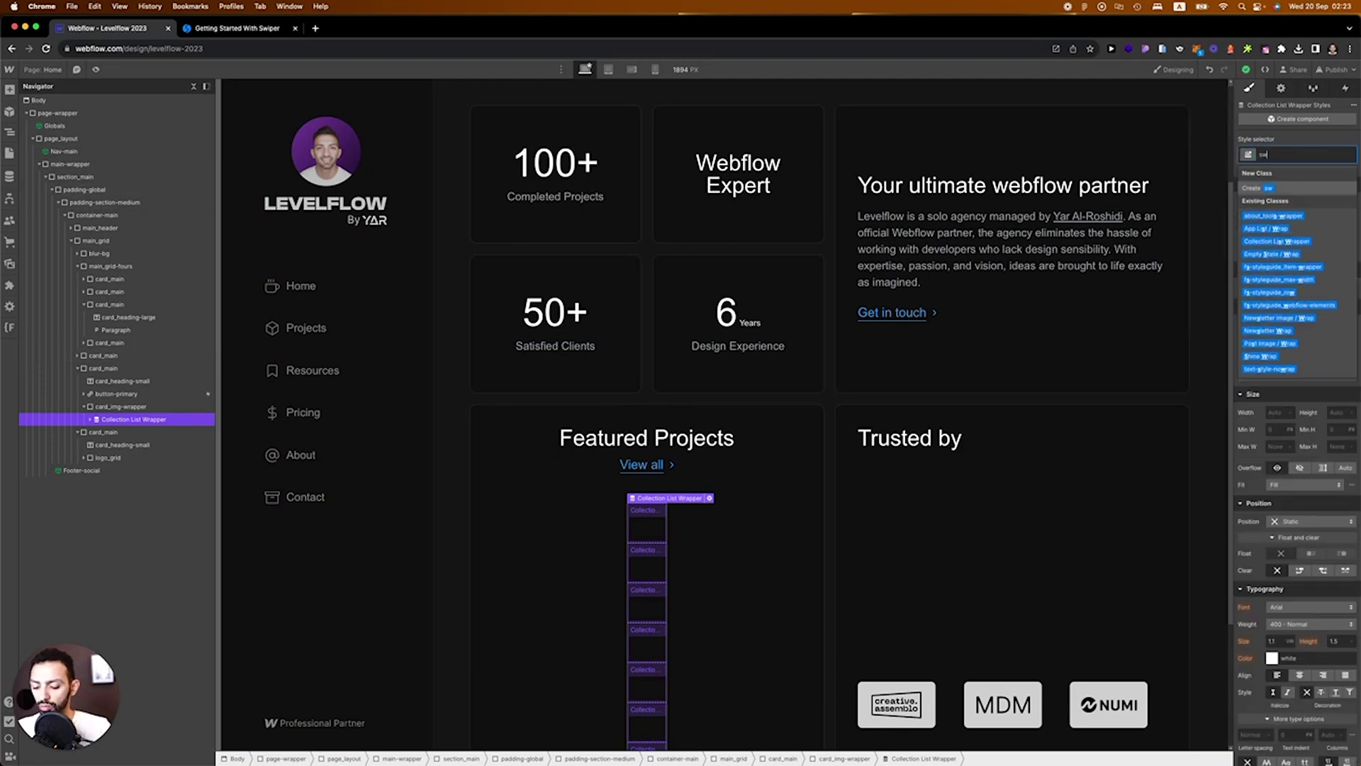
pyautogui.write('iper')
pyautogui.press('Return')
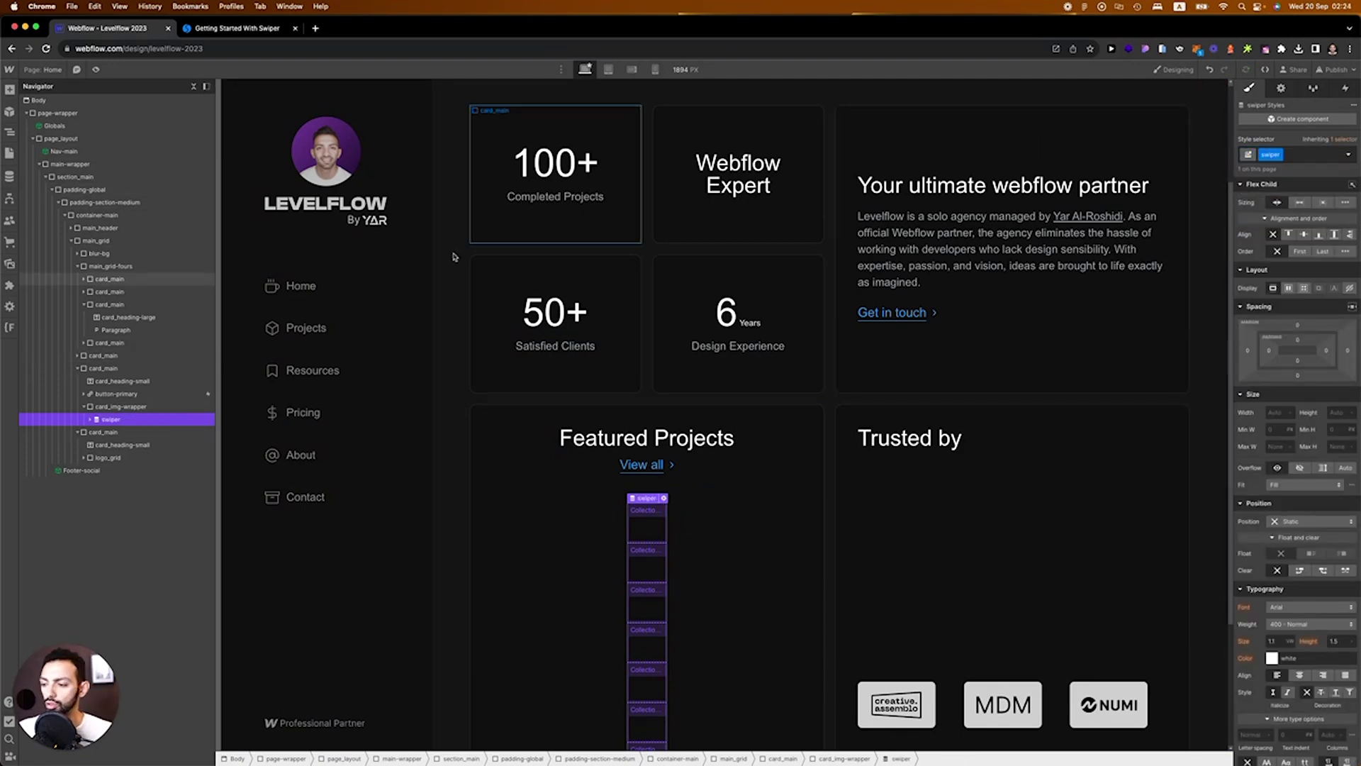
pyautogui.click(89, 420)
pyautogui.click(117, 432)
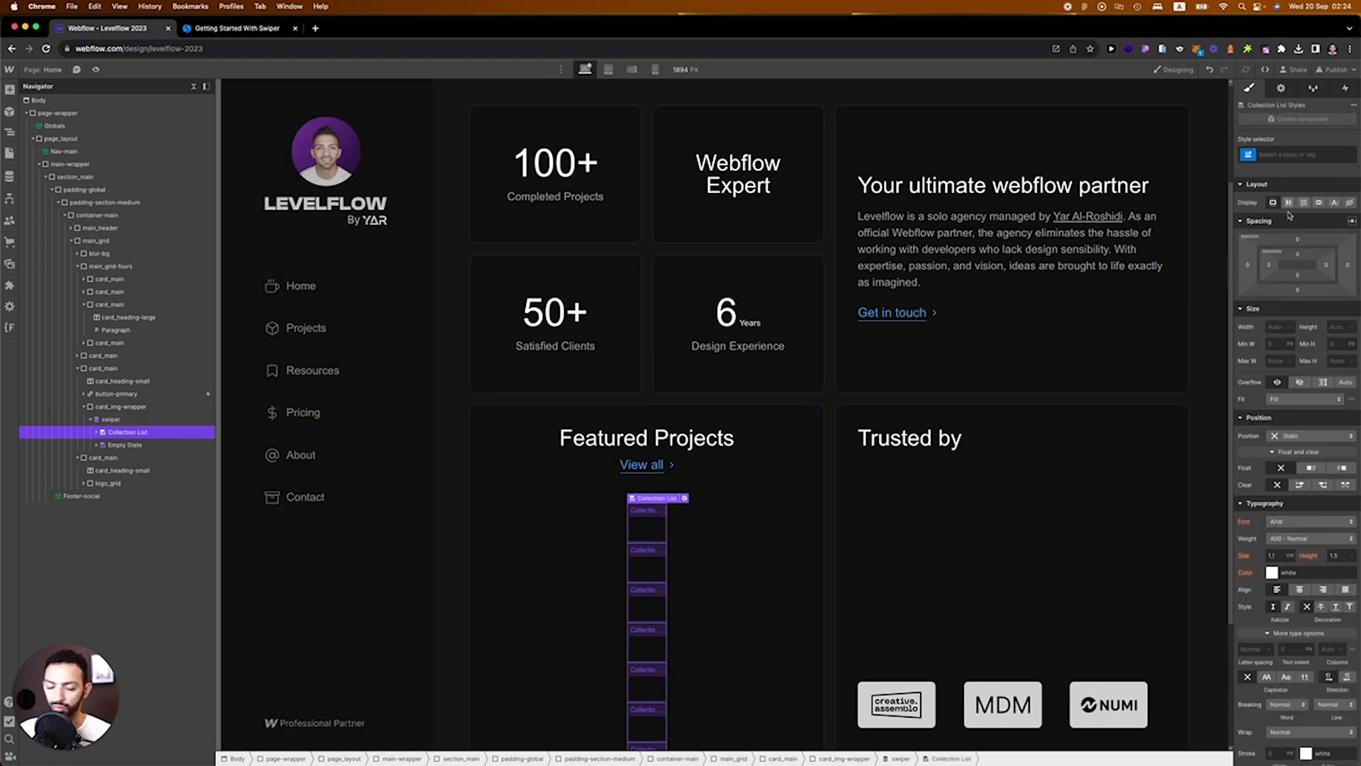
pyautogui.click(1282, 157)
pyautogui.write('swiper-wrapper')
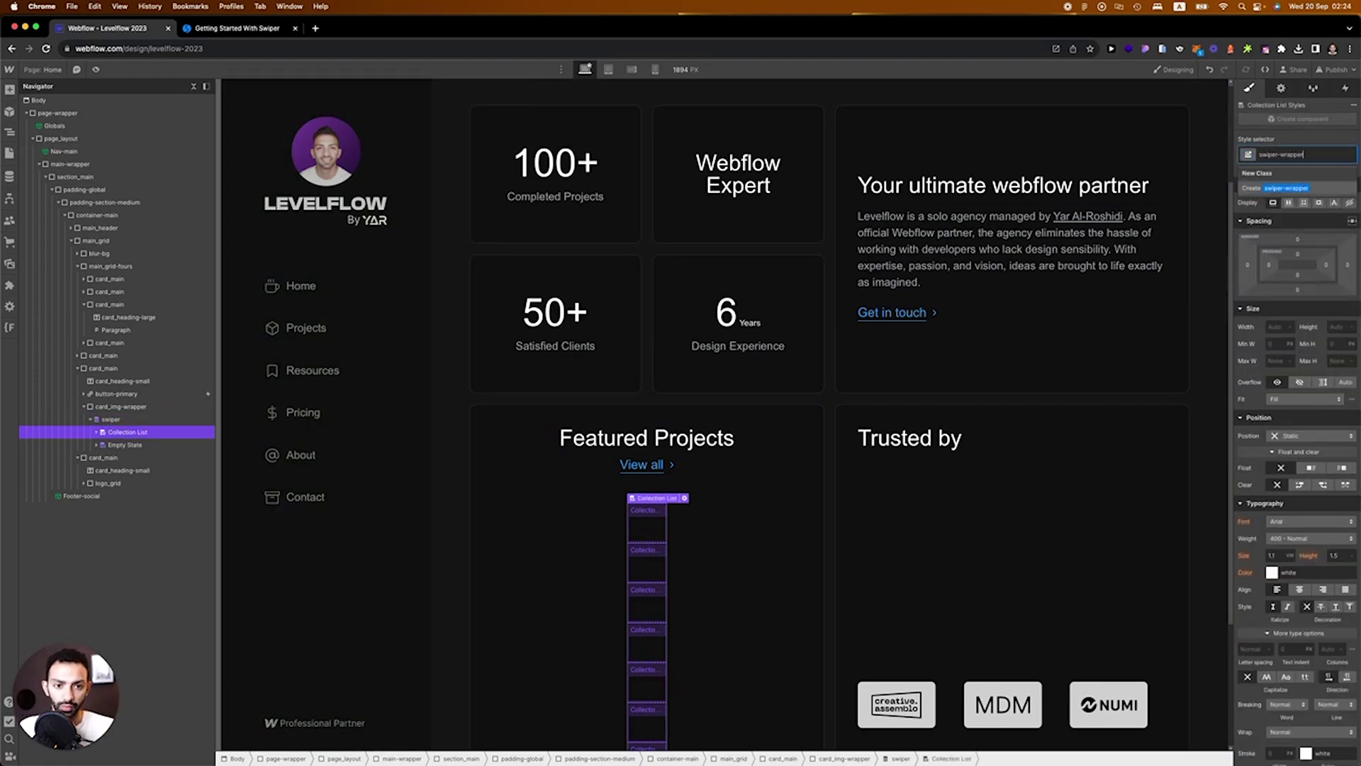
pyautogui.press('Return')
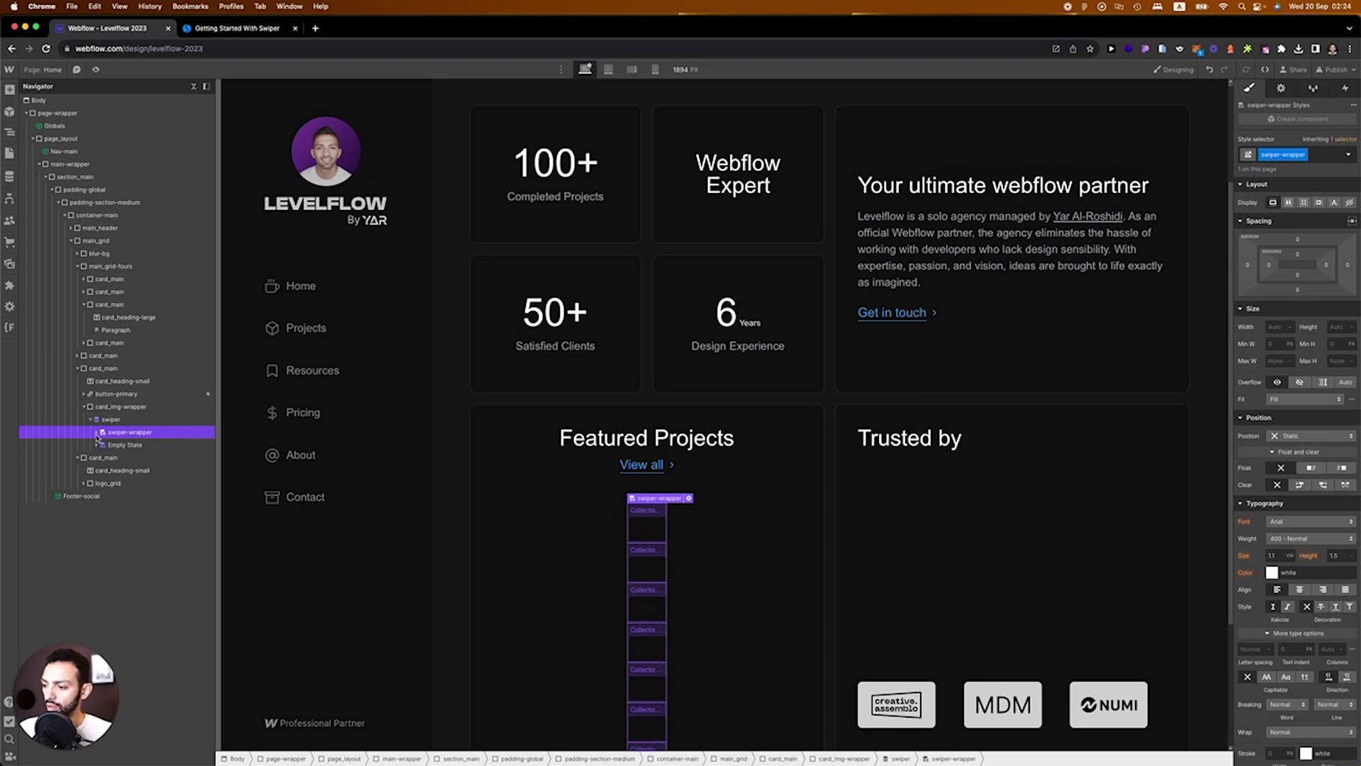
pyautogui.click(121, 444)
pyautogui.press('super+Return')
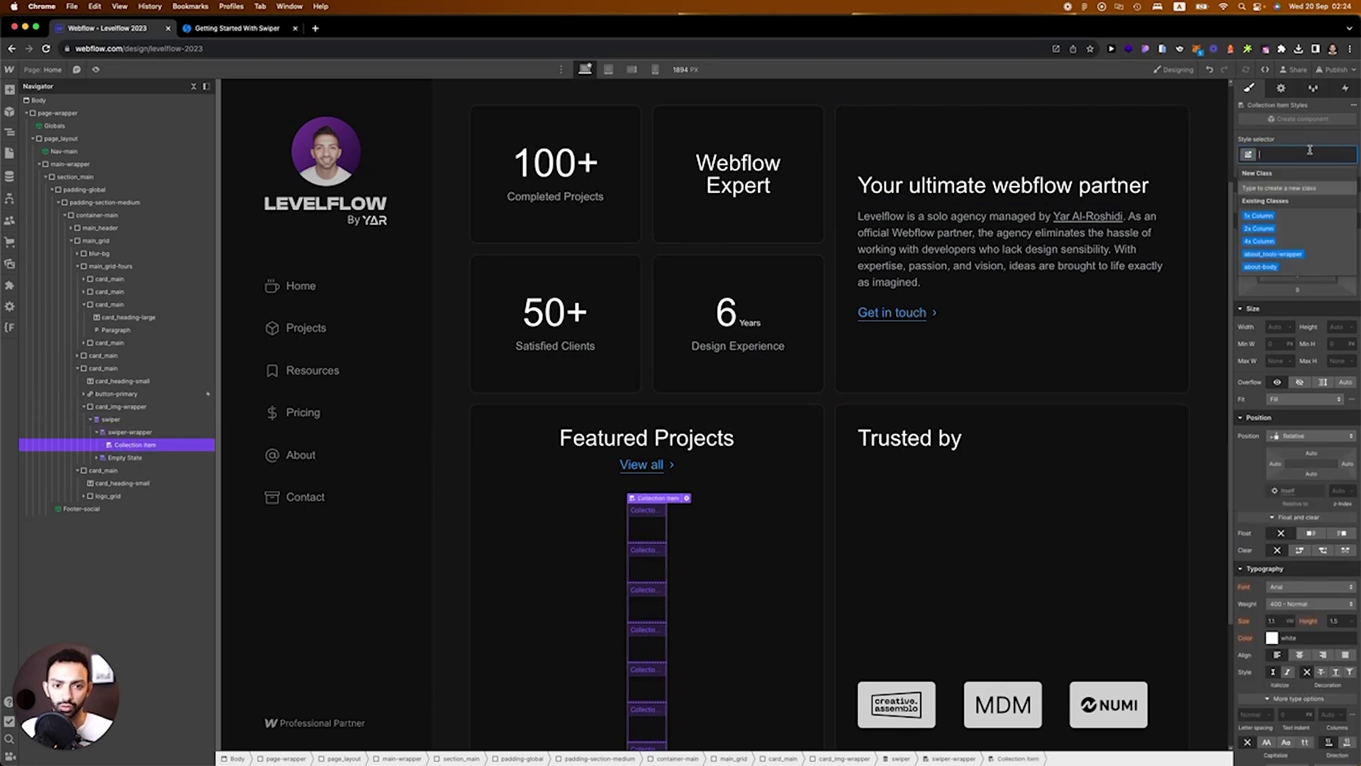
pyautogui.write('swiper-slide')
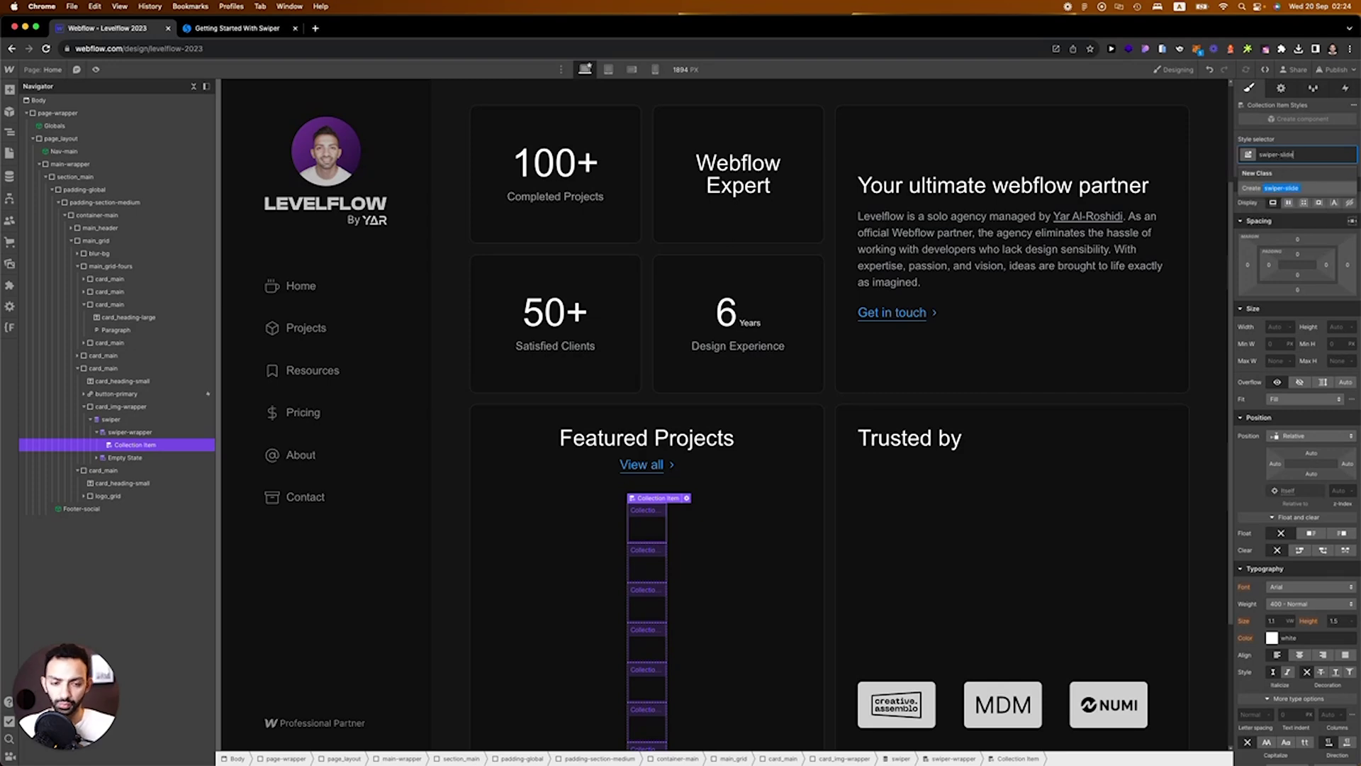
pyautogui.press('Return')
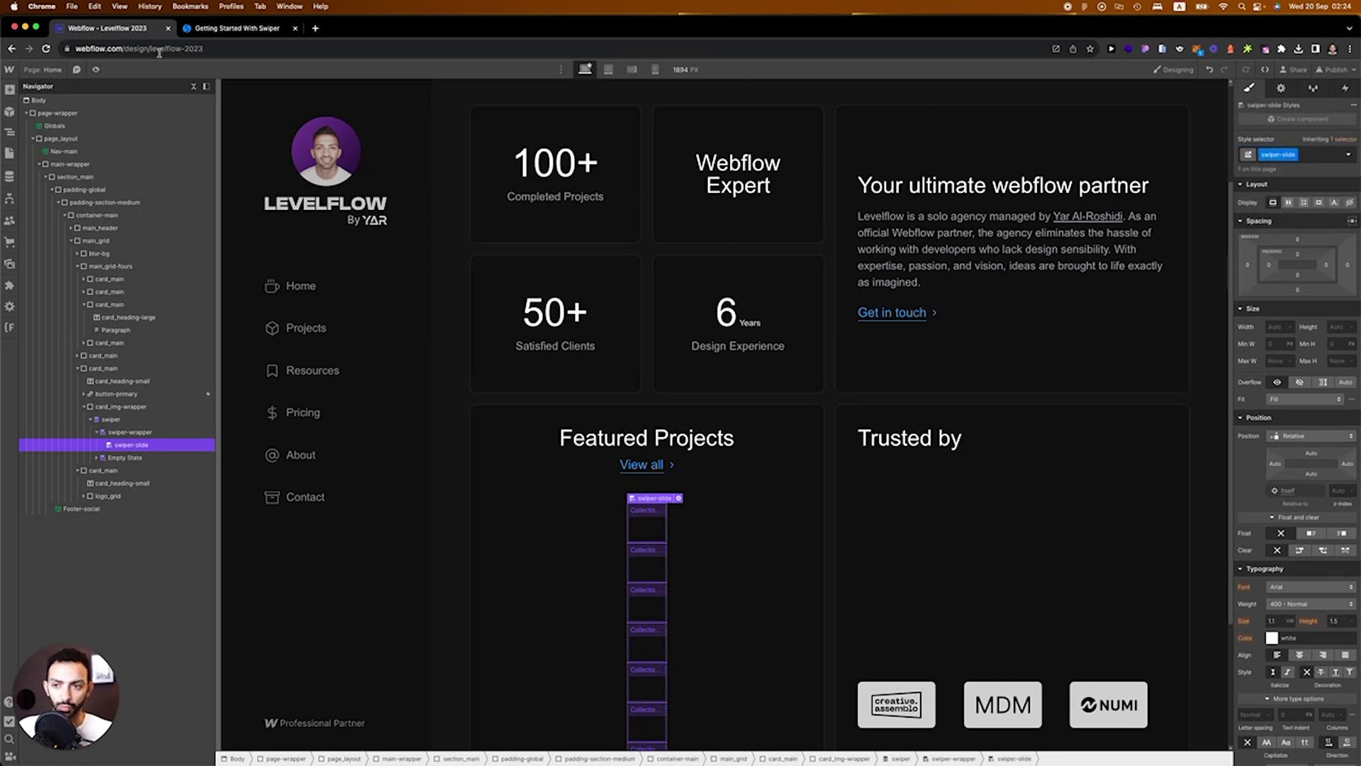
# Step: Review the container and slide markup in the Swiper docs' Add Swiper HTML Layout section
pyautogui.click(238, 28)
pyautogui.click(428, 276)
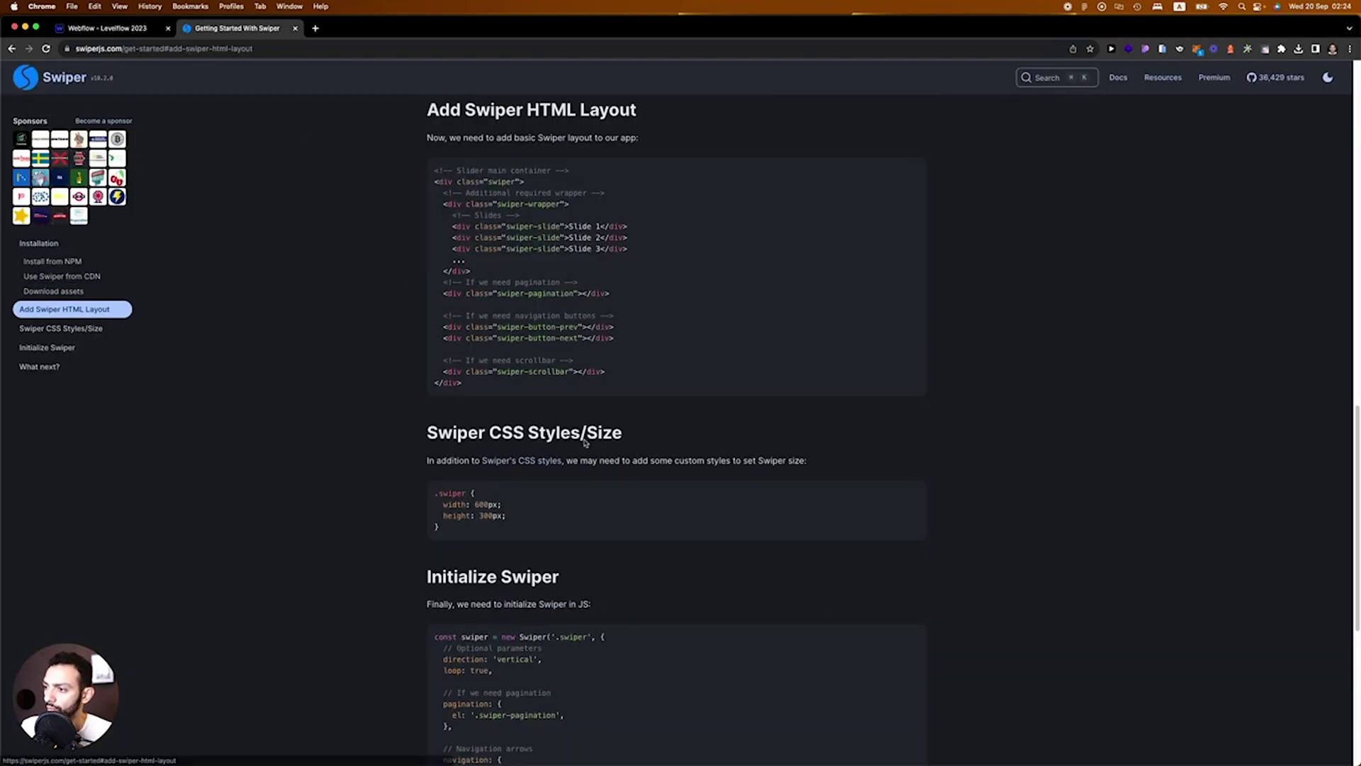
pyautogui.scroll(3, 496, 340)
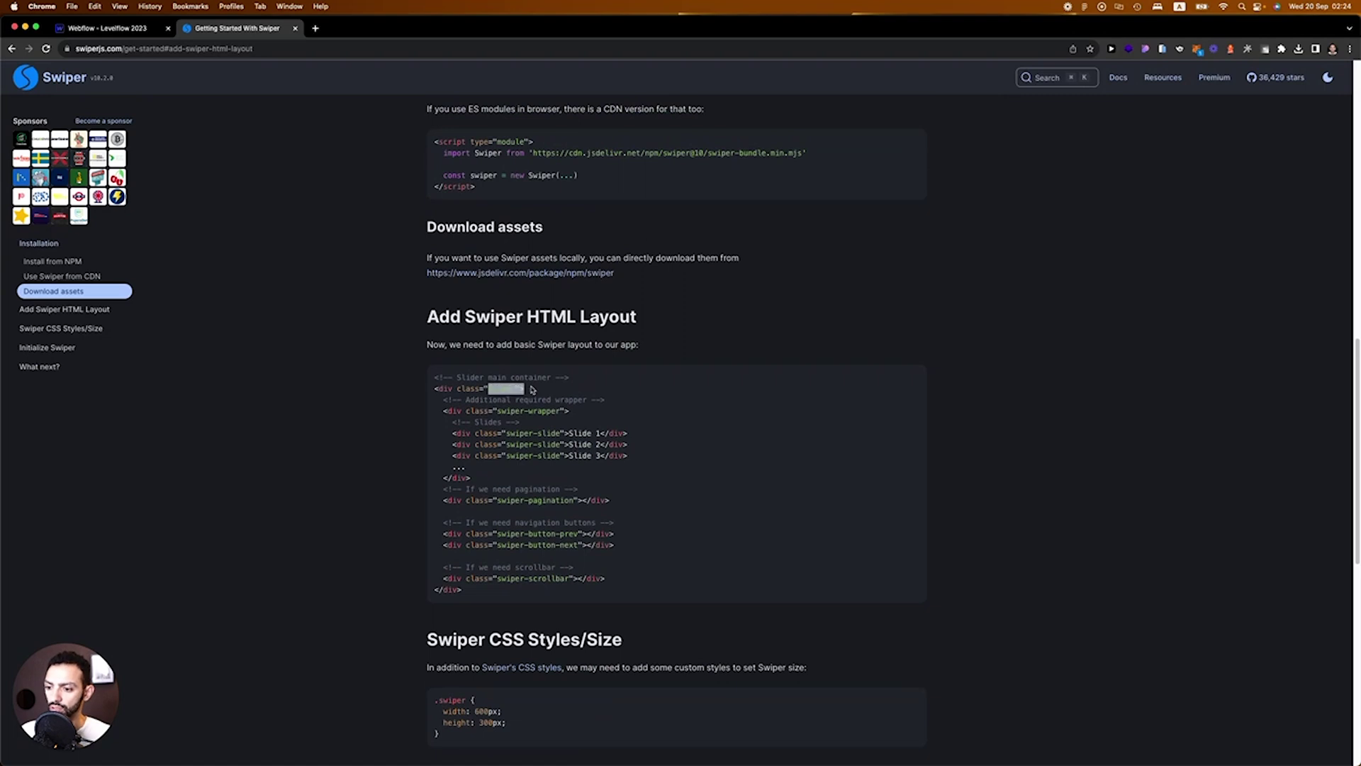
pyautogui.moveTo(531, 389); pyautogui.dragTo(467, 388)
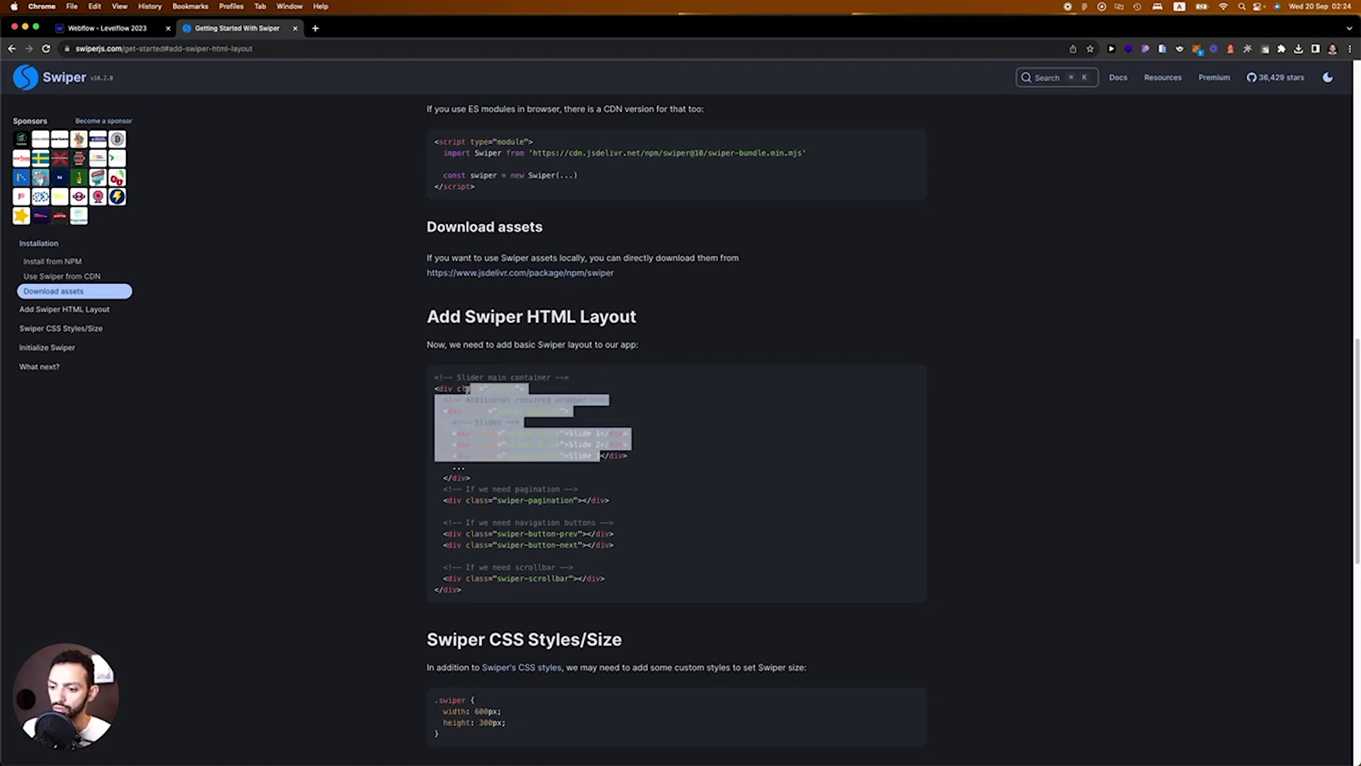
# Step: Cap card_main at a 21em max height and undo the change that narrowed the swiper-slide items
pyautogui.click(106, 28)
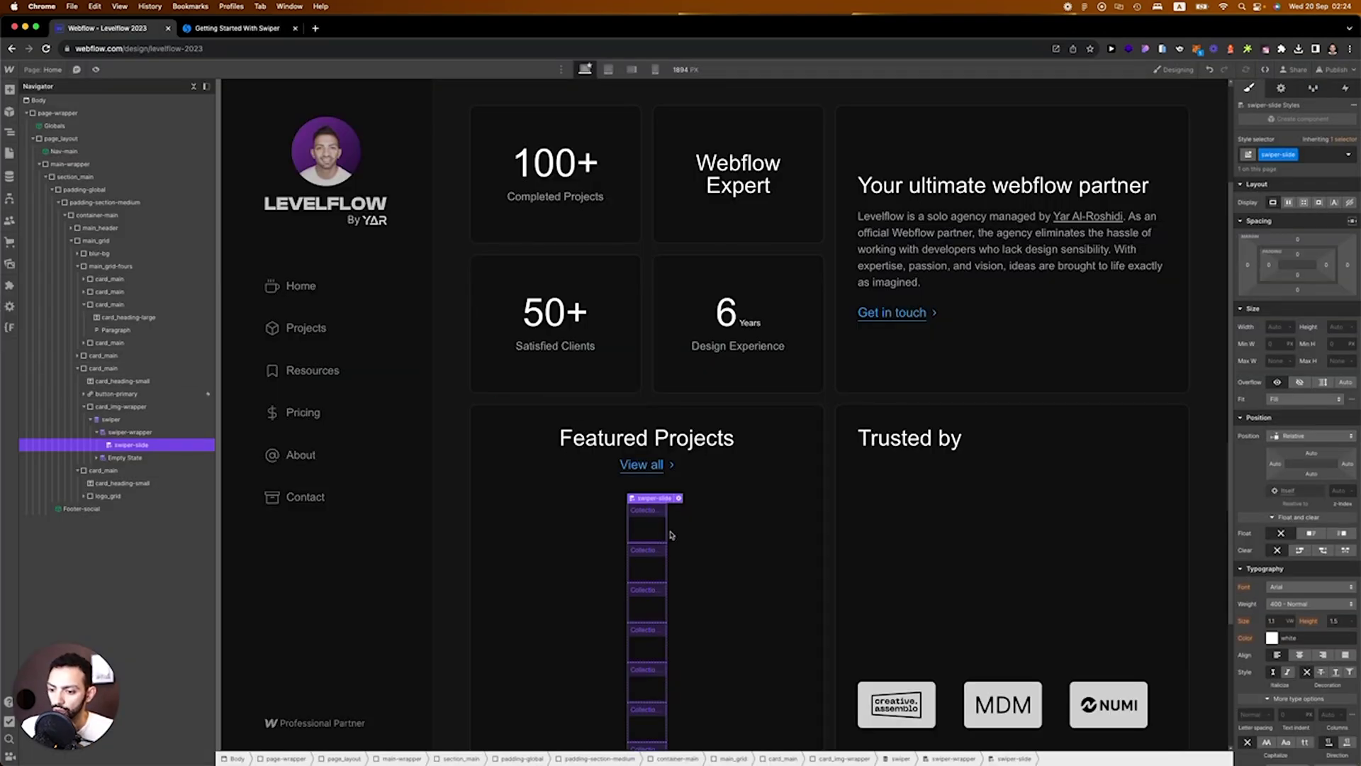
pyautogui.click(761, 530)
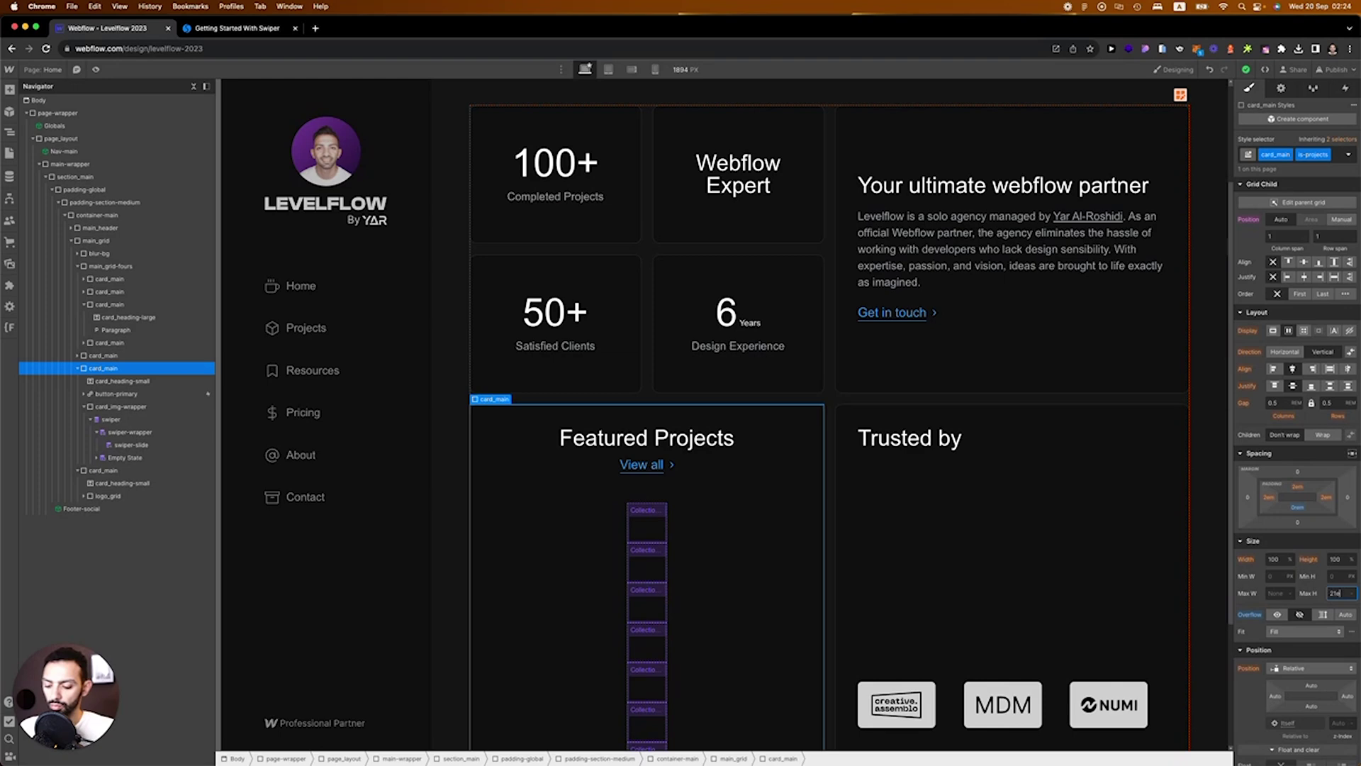
pyautogui.press('Return')
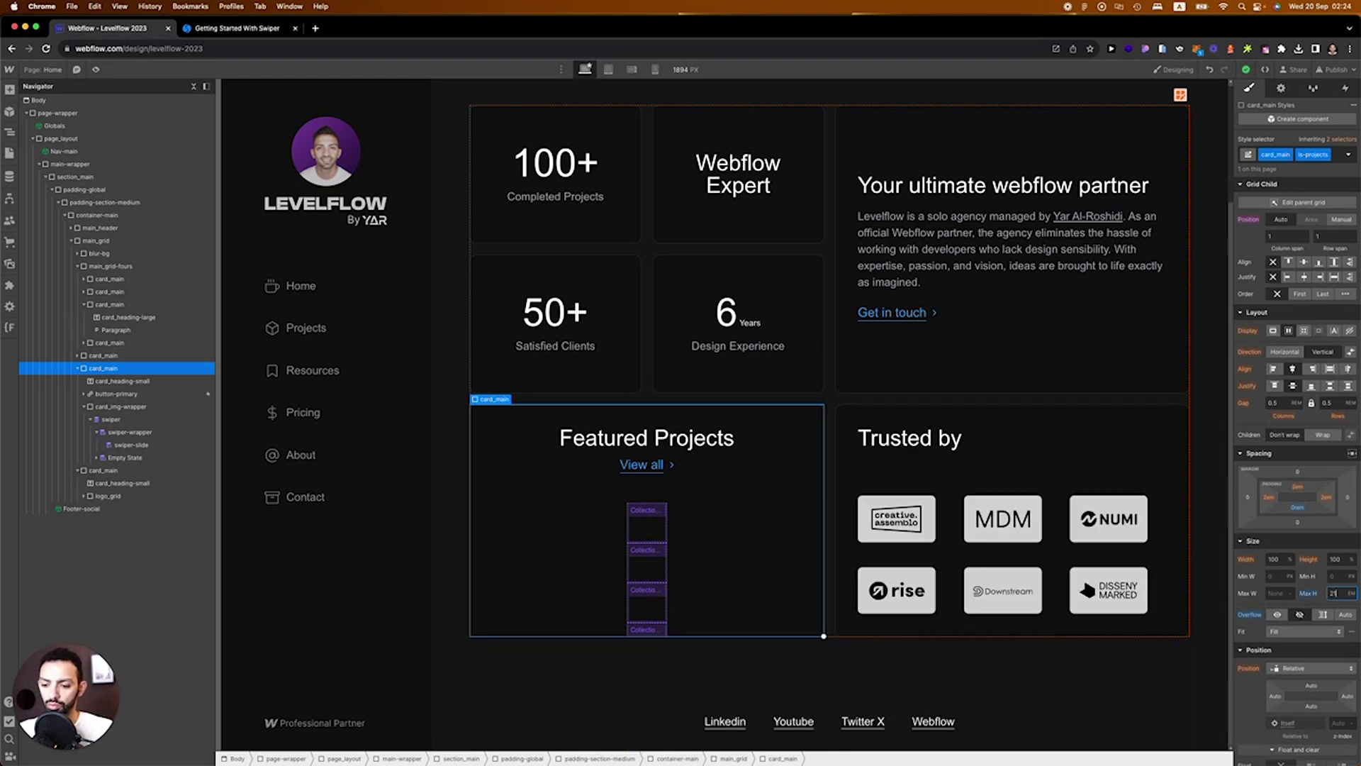
pyautogui.click(662, 555)
pyautogui.press('cmd+z')
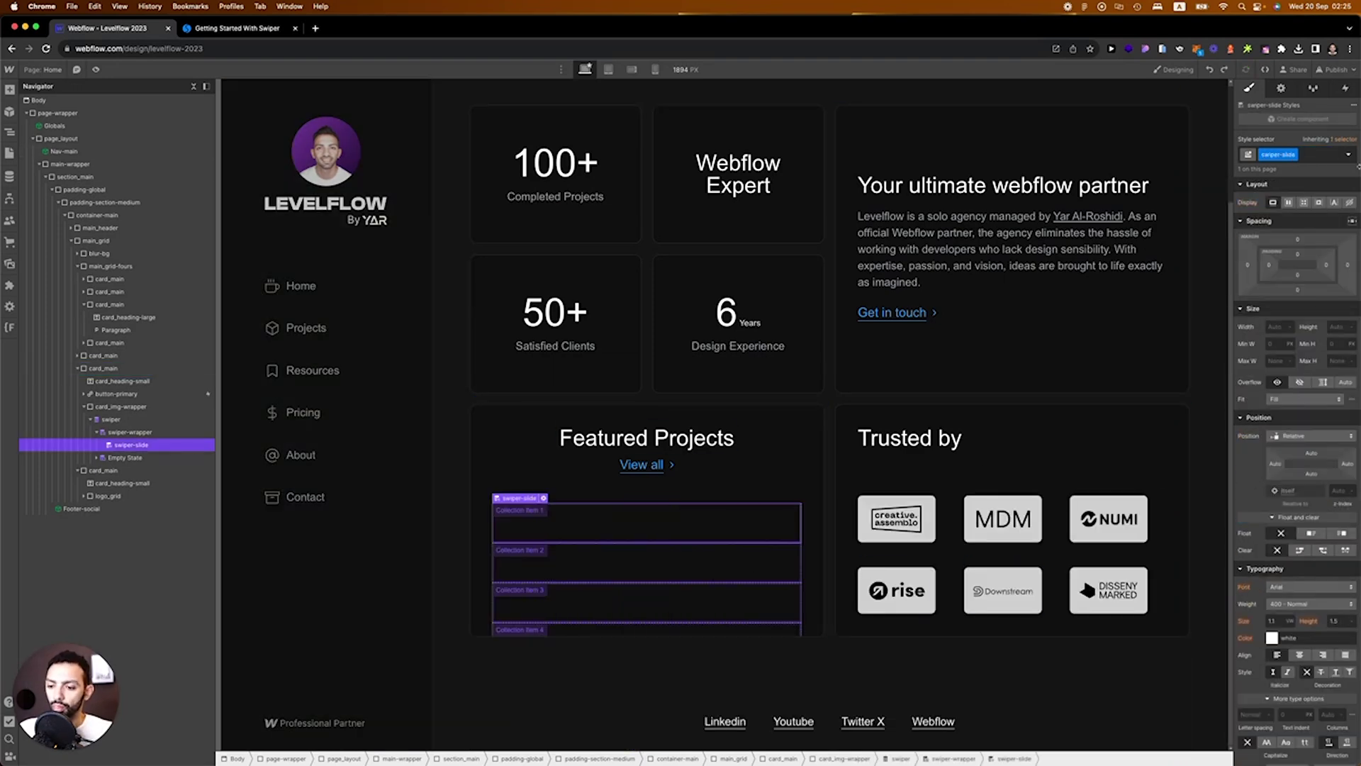
# Step: Add an Image to swiper-slide, bound to the Projects collection's Thumbnail Image field
pyautogui.press('a')
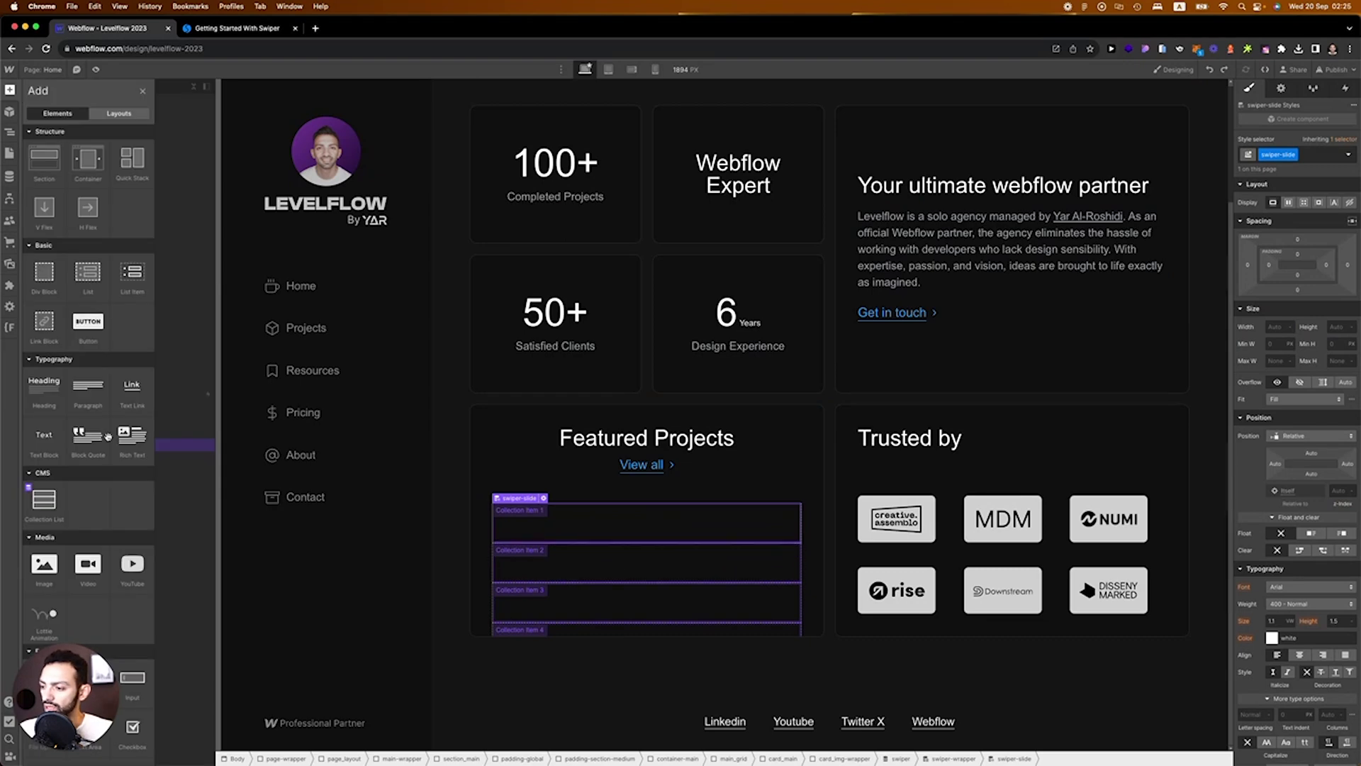
pyautogui.click(44, 563)
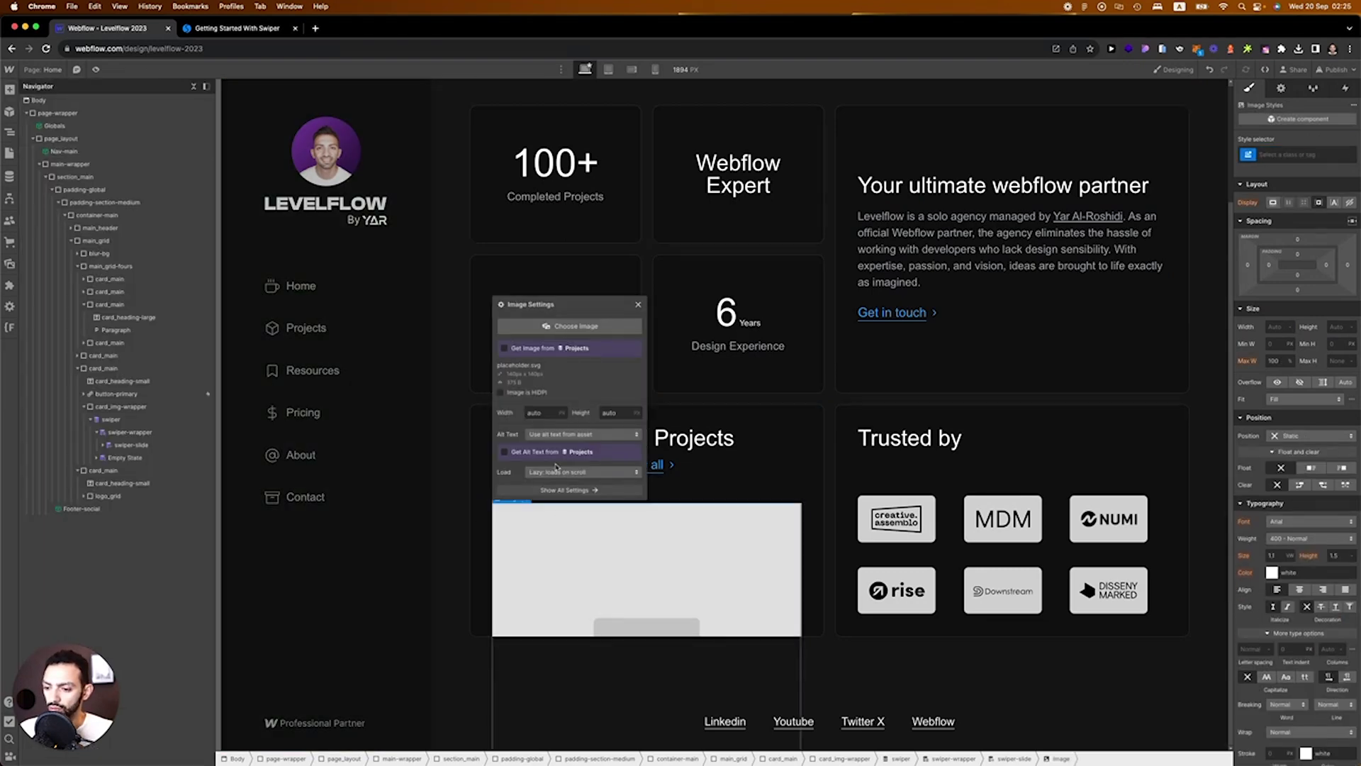
pyautogui.click(563, 348)
pyautogui.click(542, 361)
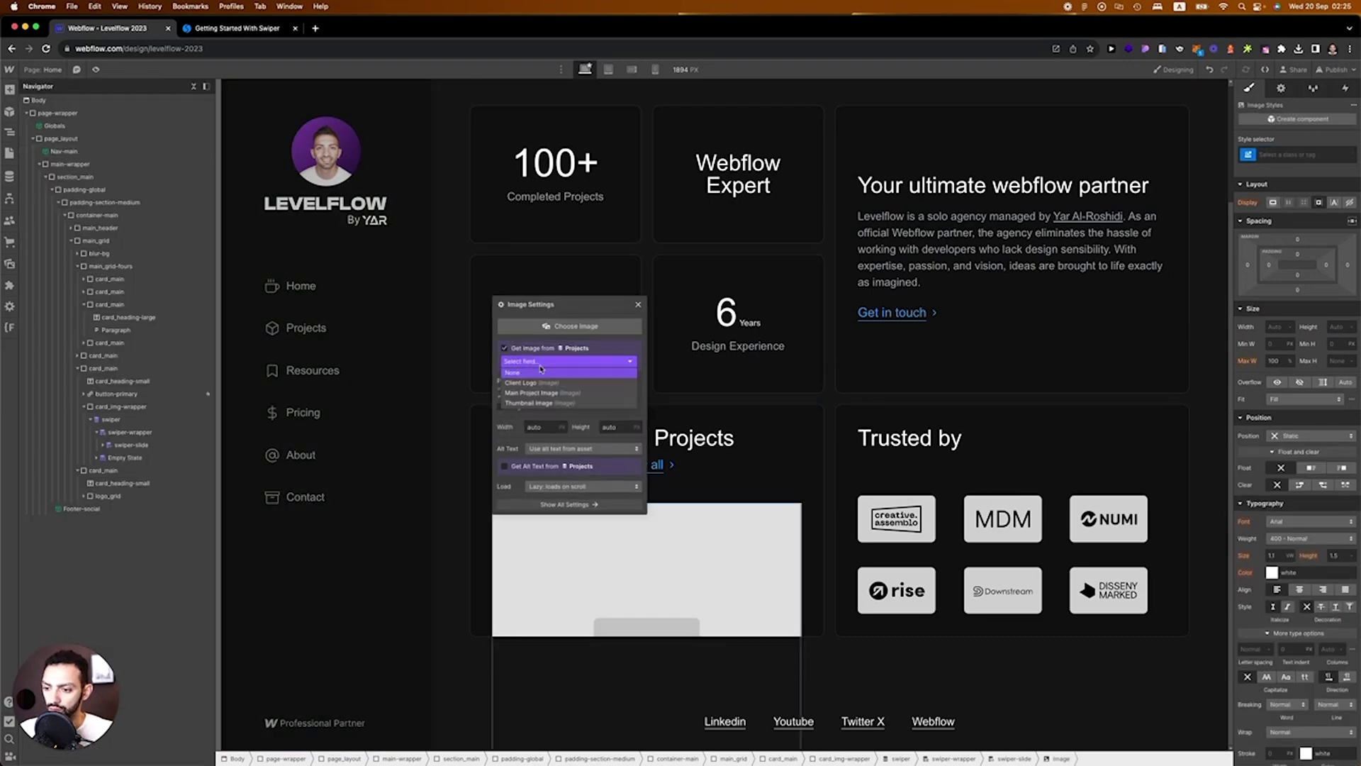
pyautogui.click(543, 403)
pyautogui.click(291, 128)
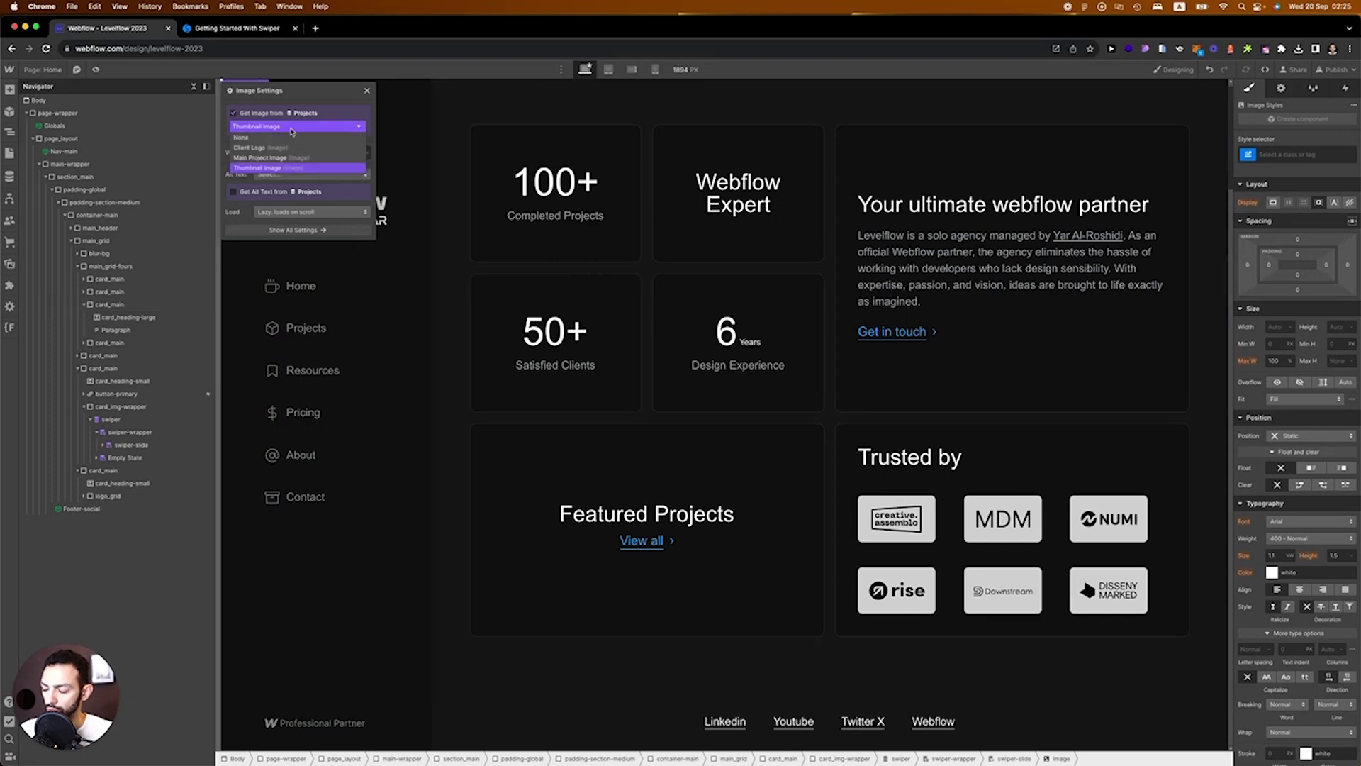
pyautogui.click(291, 167)
pyautogui.click(129, 457)
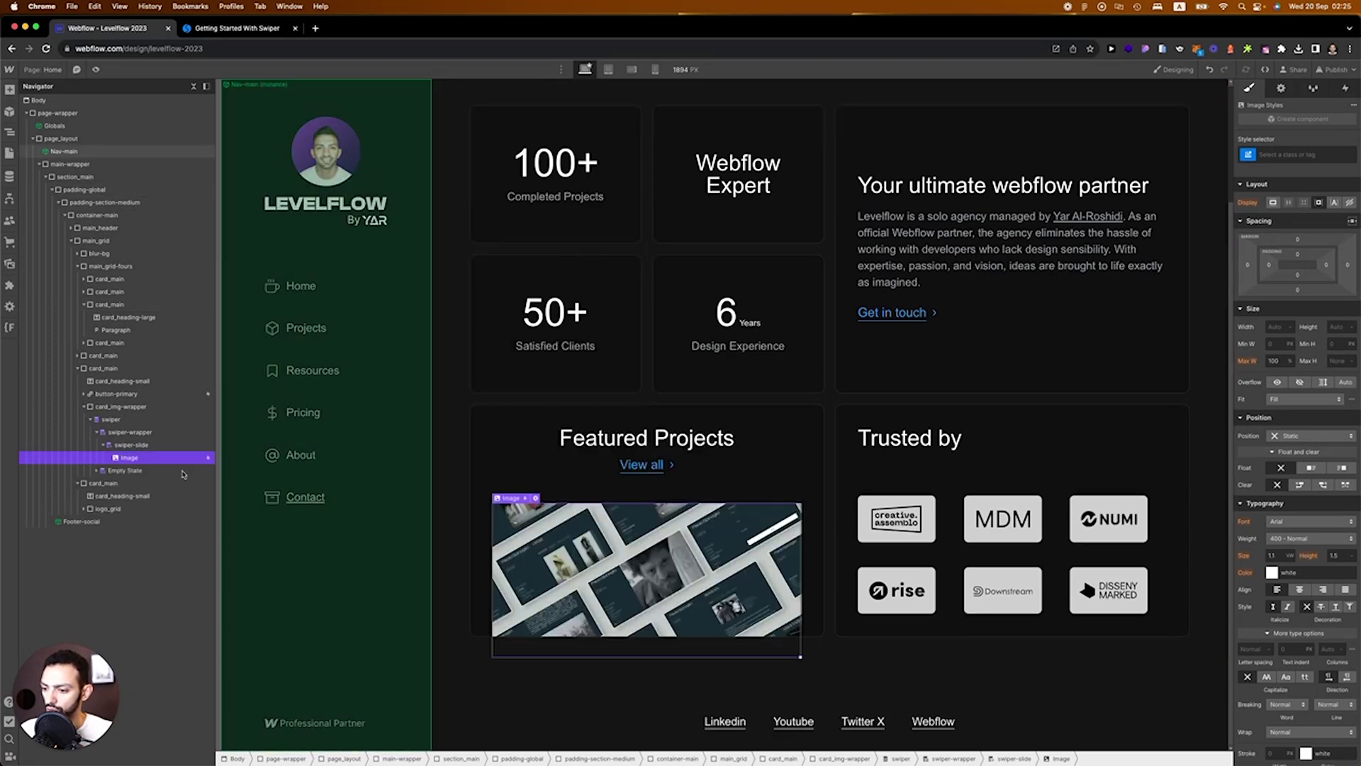
# Step: Wrap the slide image in a Div Block classed border-radius with a 0.62 radius
pyautogui.rightClick(696, 518)
pyautogui.moveTo(736, 544)
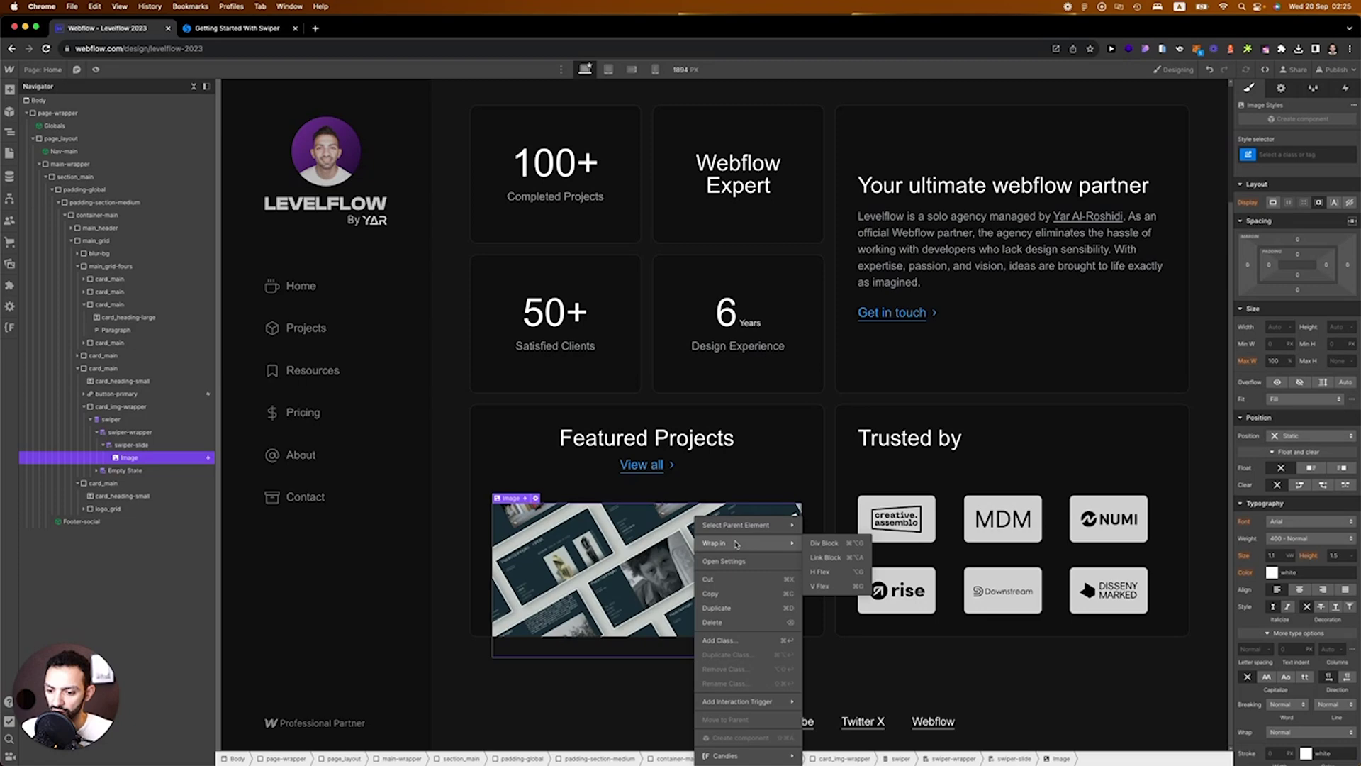
pyautogui.click(840, 544)
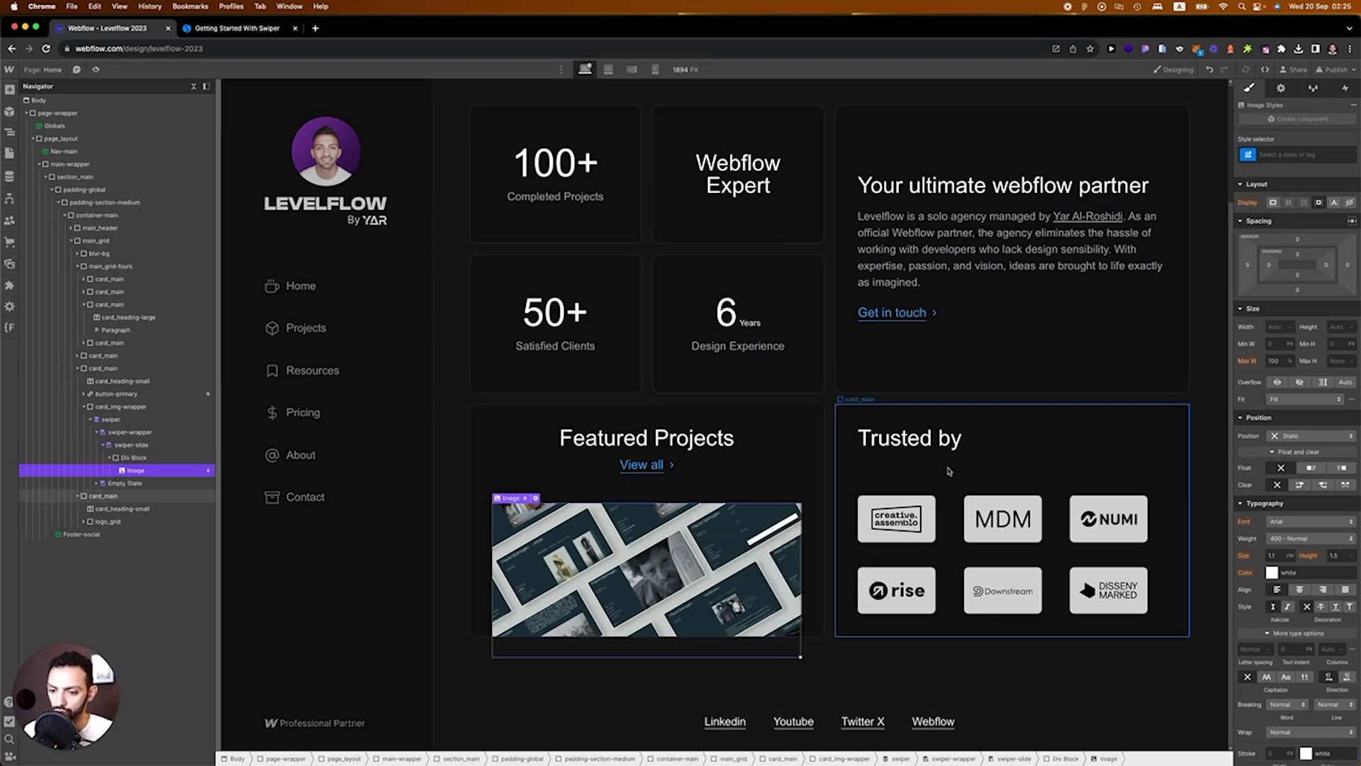
pyautogui.click(125, 458)
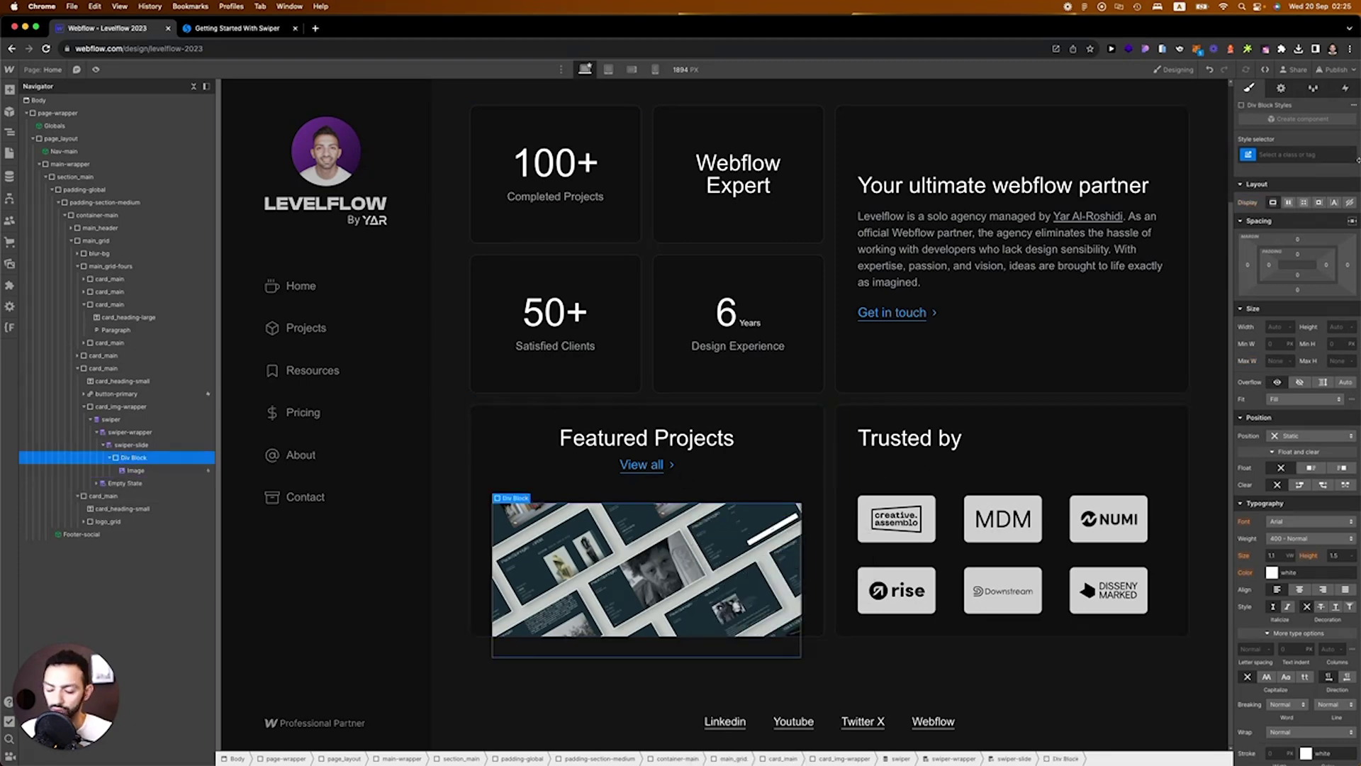
pyautogui.click(1314, 155)
pyautogui.write('border-radi')
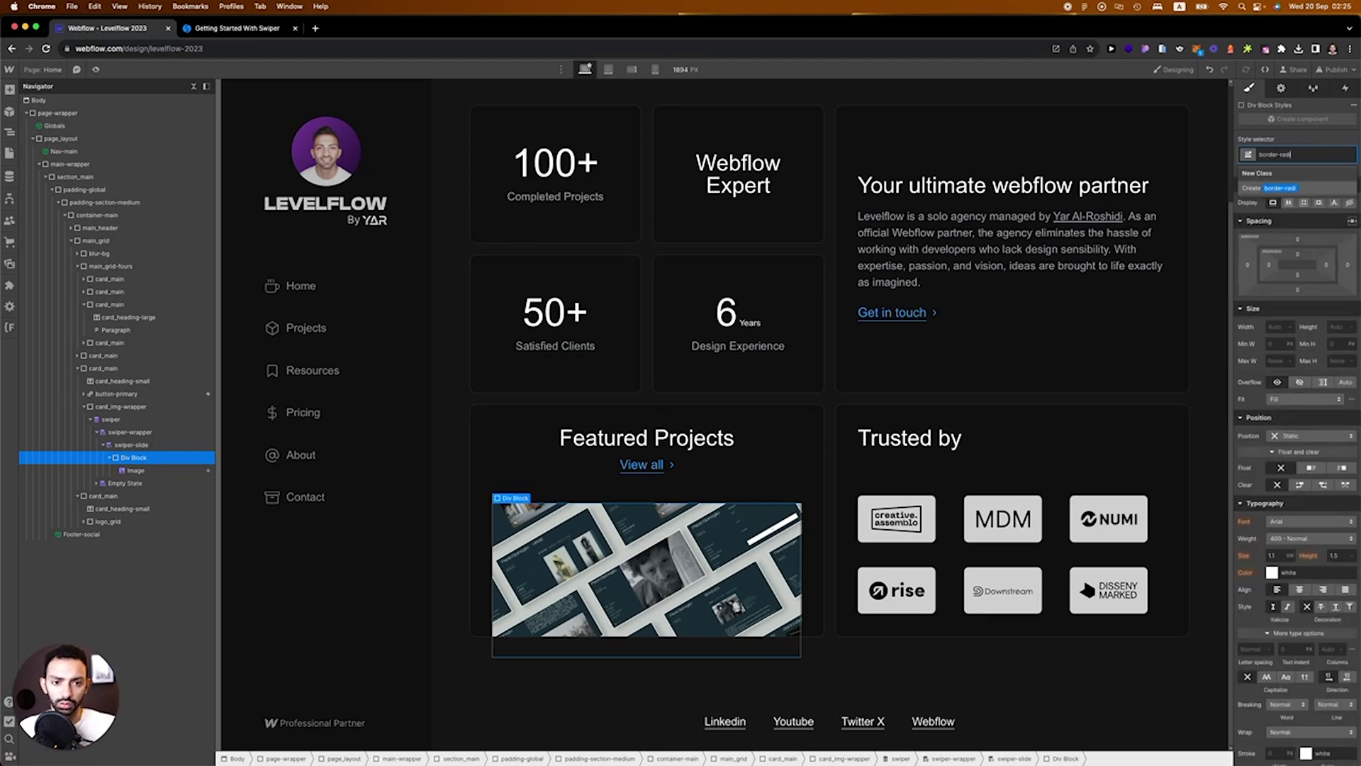
pyautogui.write('us')
pyautogui.press('Return')
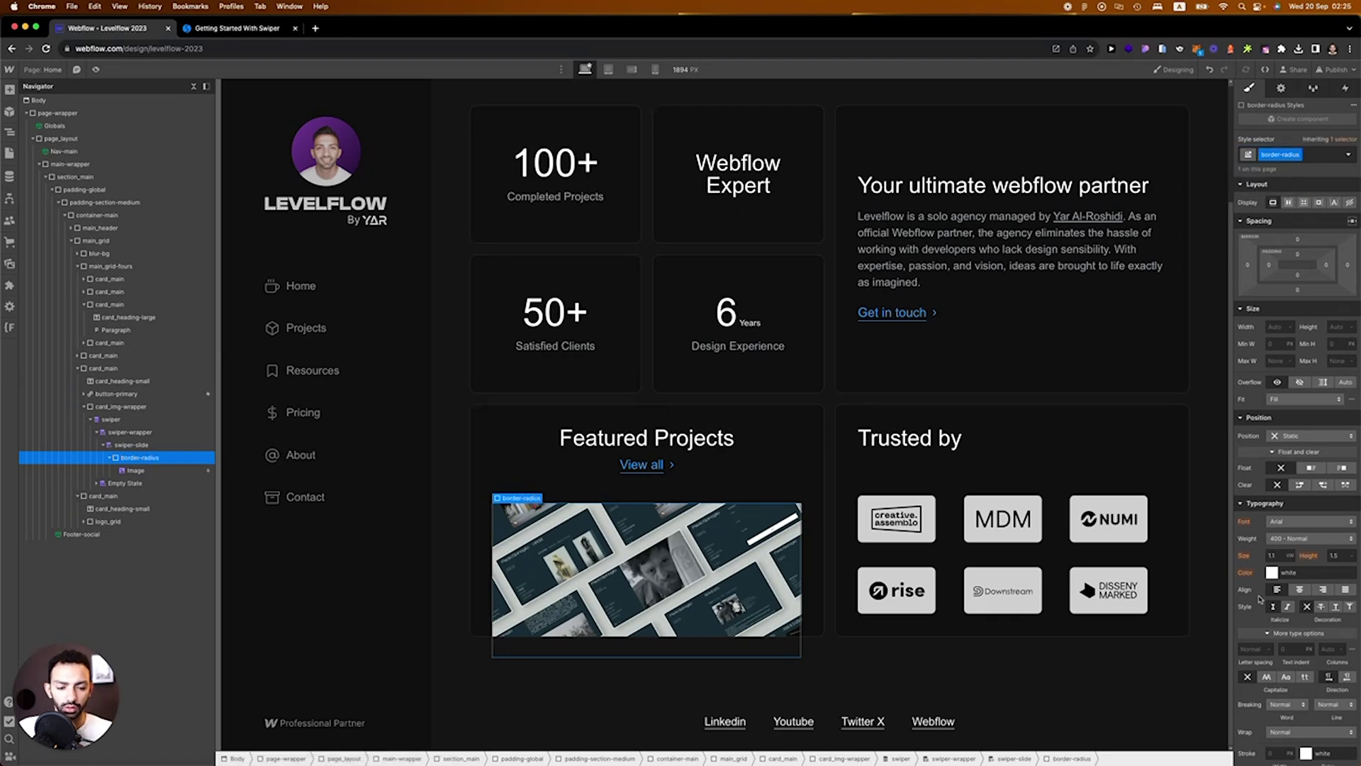
pyautogui.scroll(-5, 1258, 599)
pyautogui.click(1337, 505)
pyautogui.write('0')
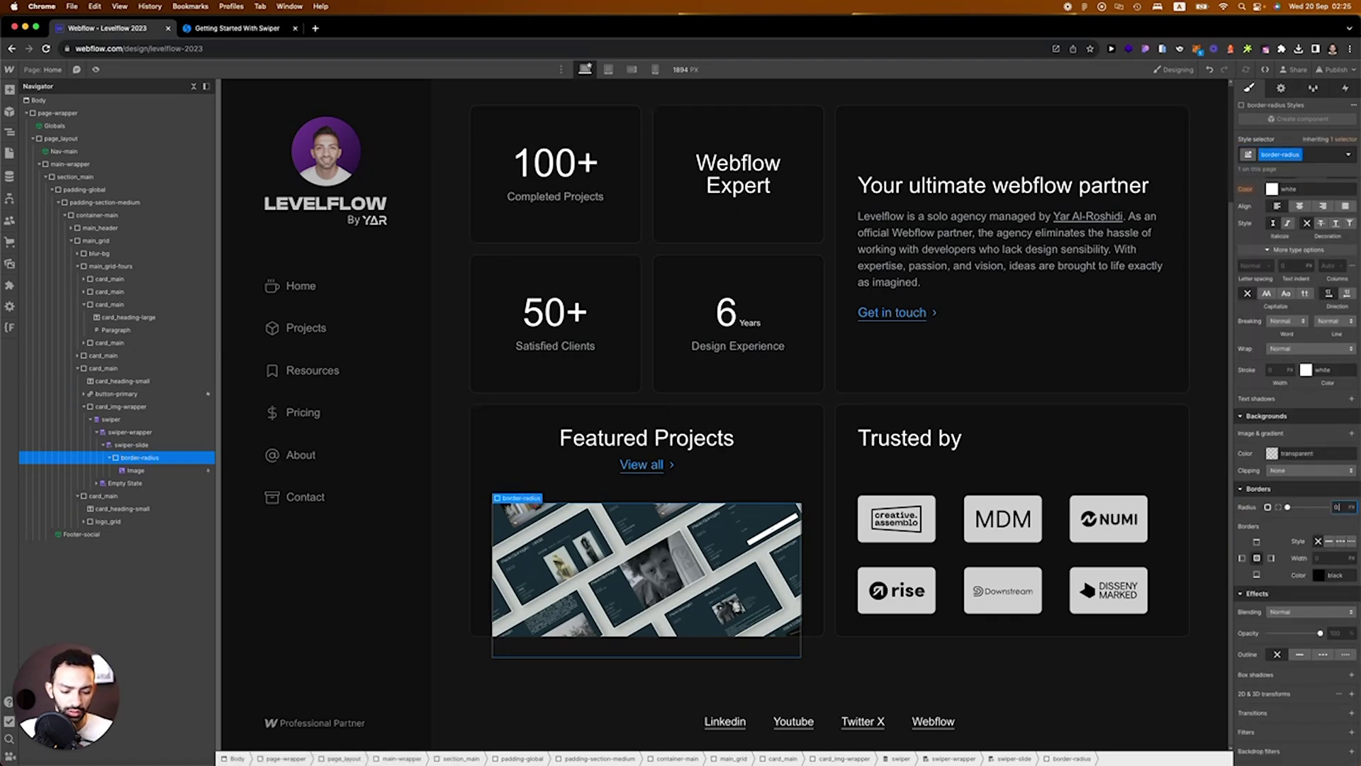
pyautogui.write('.62')
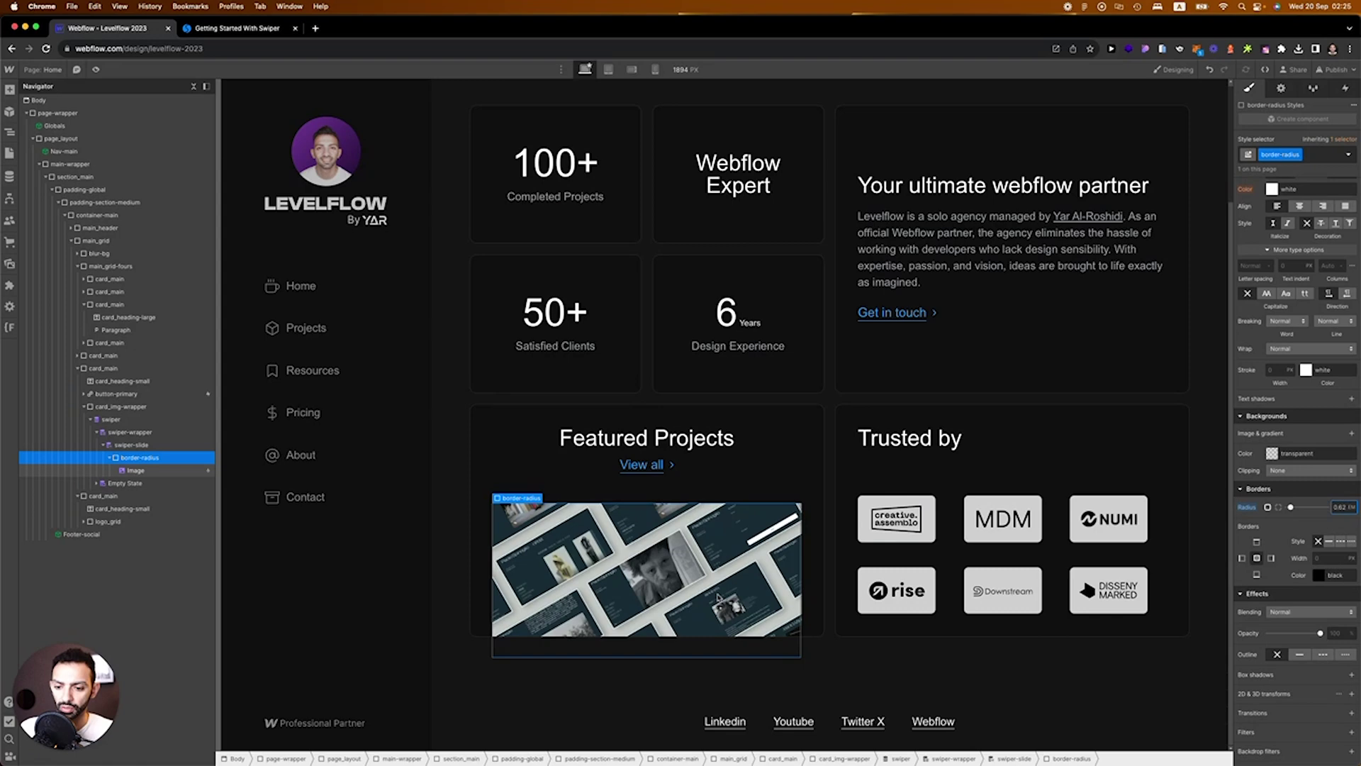
pyautogui.scroll(5, 1304, 407)
pyautogui.scroll(3, 1301, 354)
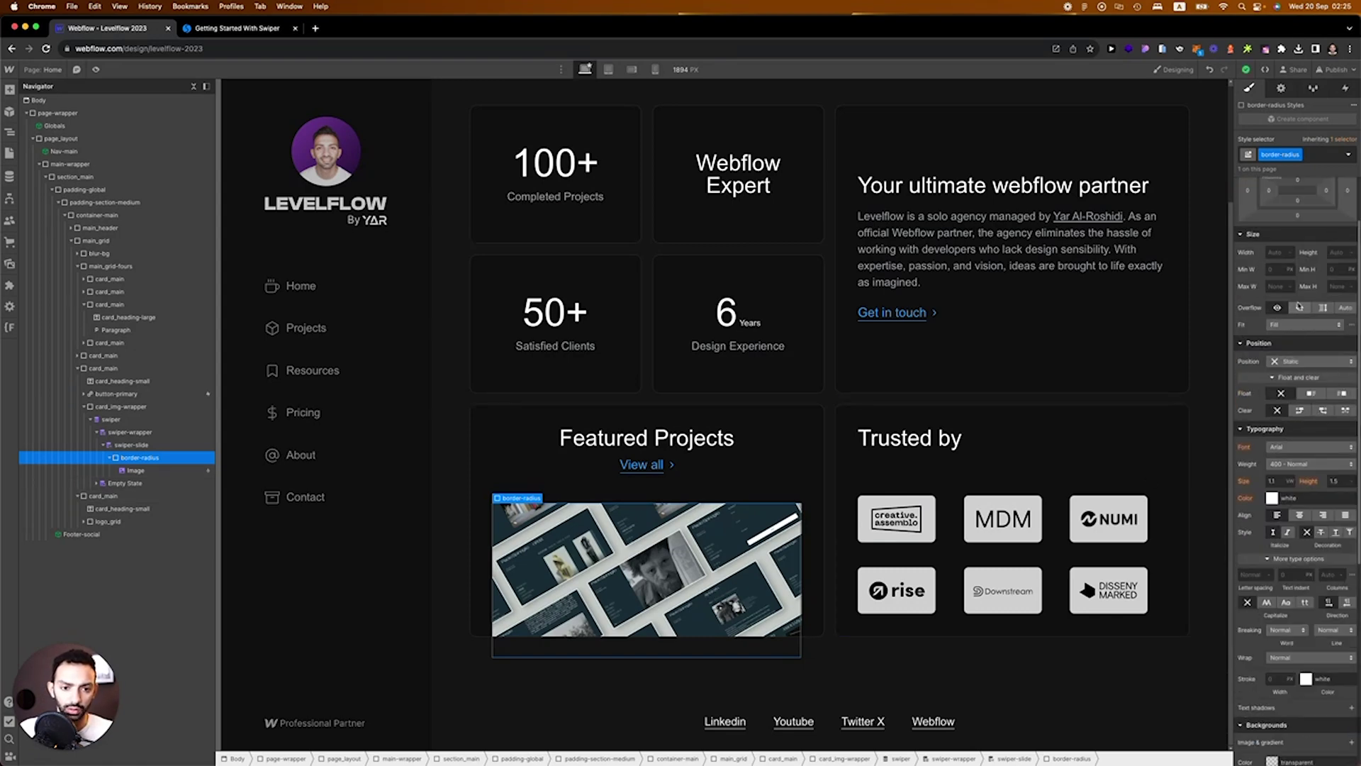
# Step: Publish the site
pyautogui.click(896, 519)
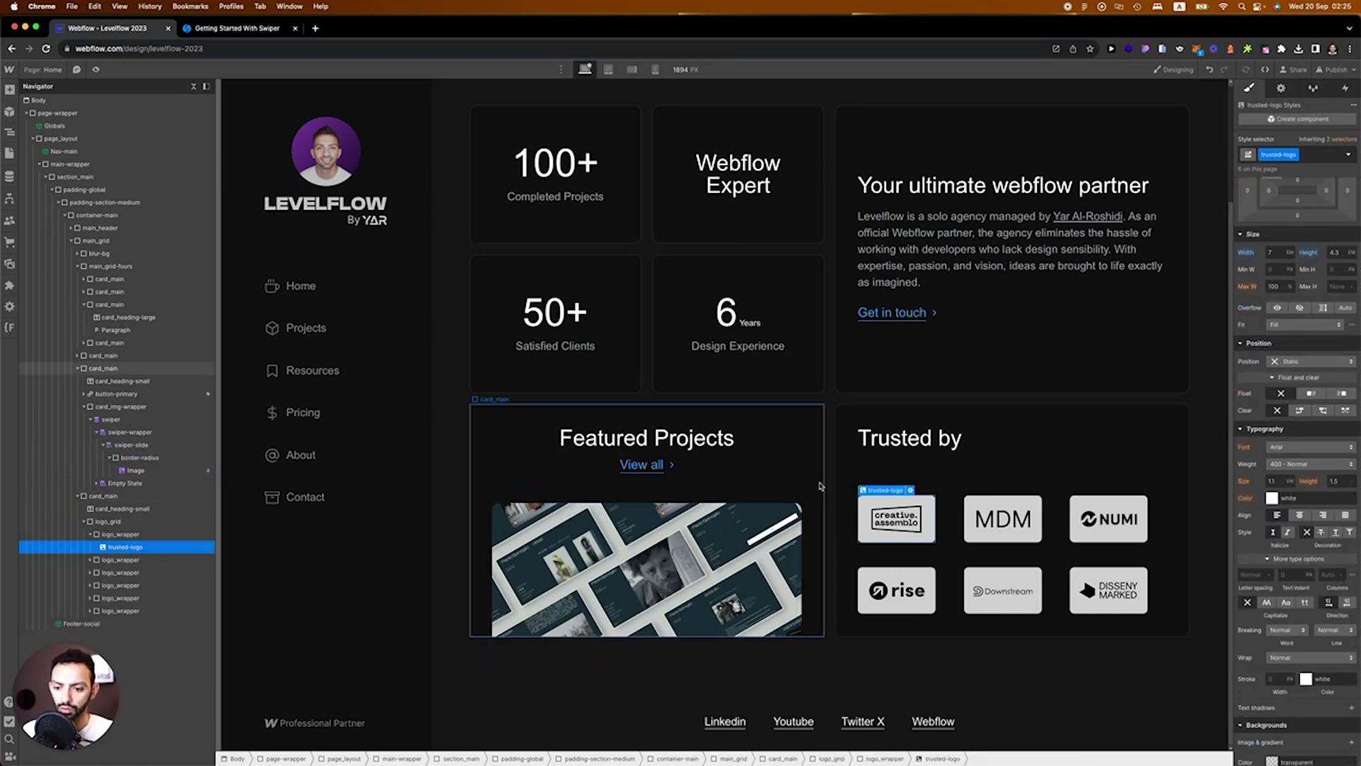
pyautogui.click(791, 512)
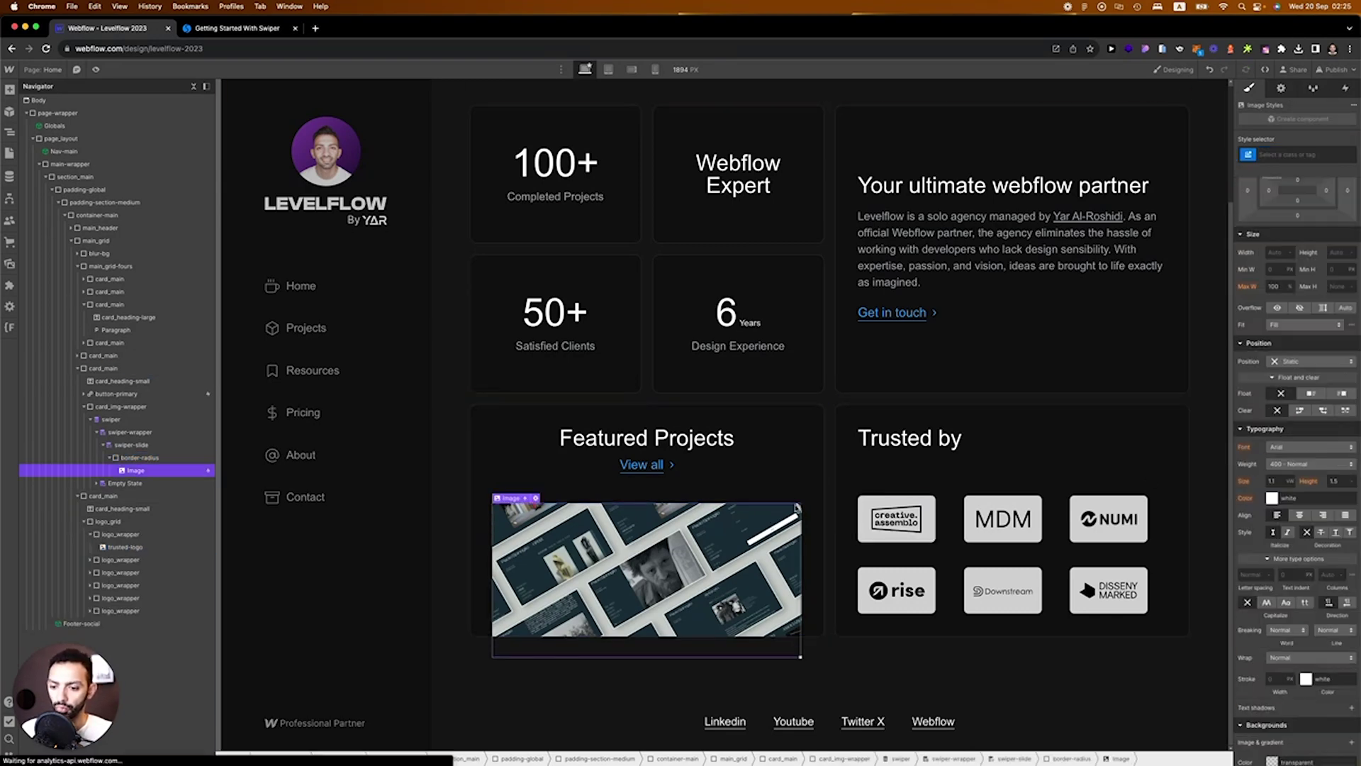
pyautogui.click(1336, 69)
pyautogui.click(1302, 228)
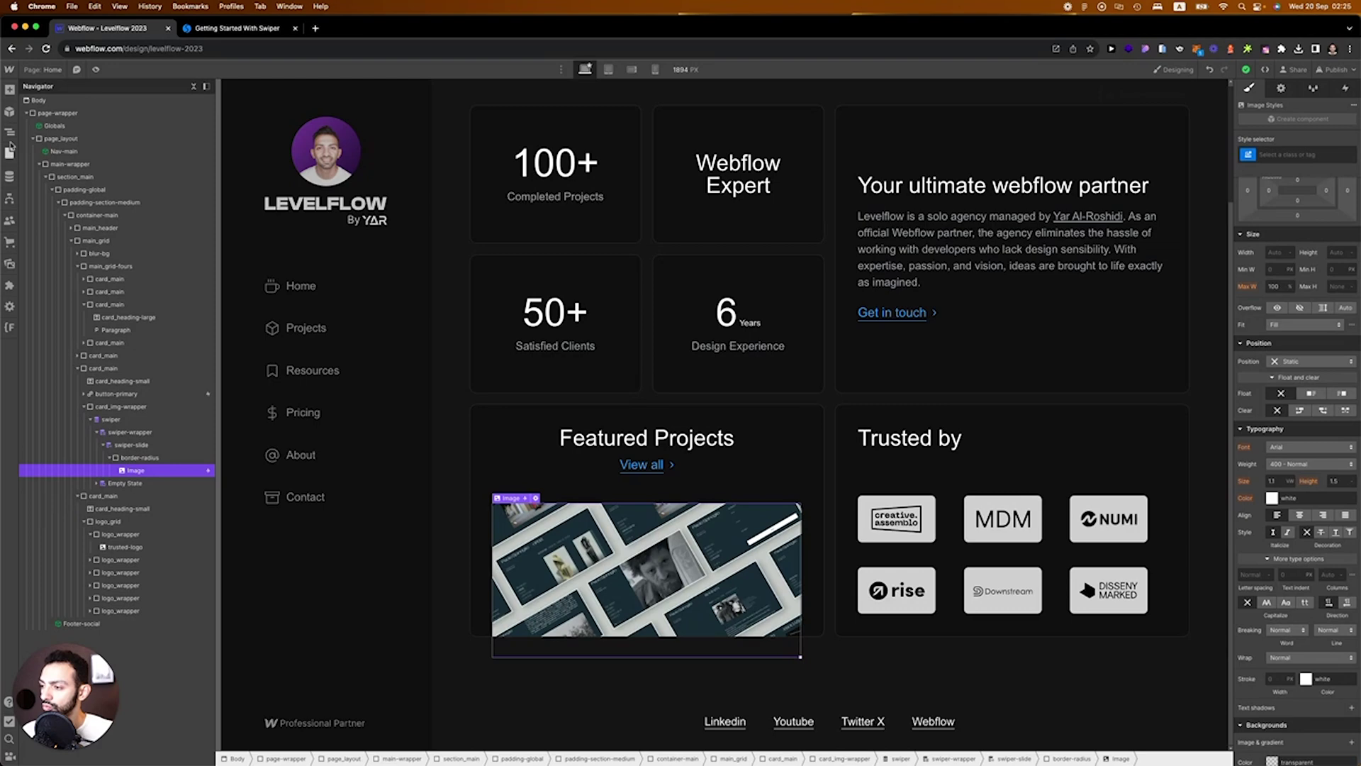
# Step: Open the Home page settings and scroll to its Custom Code section
pyautogui.click(10, 153)
pyautogui.click(144, 151)
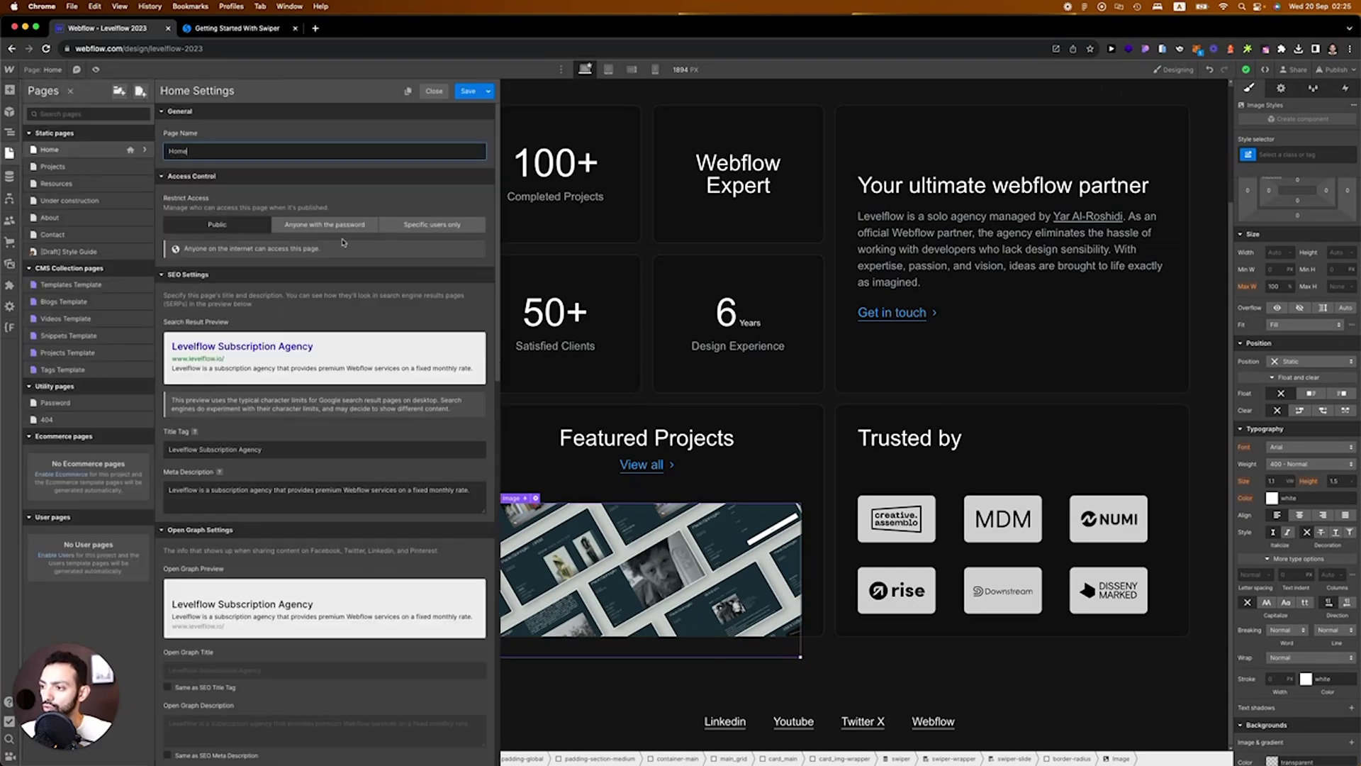
pyautogui.scroll(-10, 439, 495)
pyautogui.scroll(-3, 438, 496)
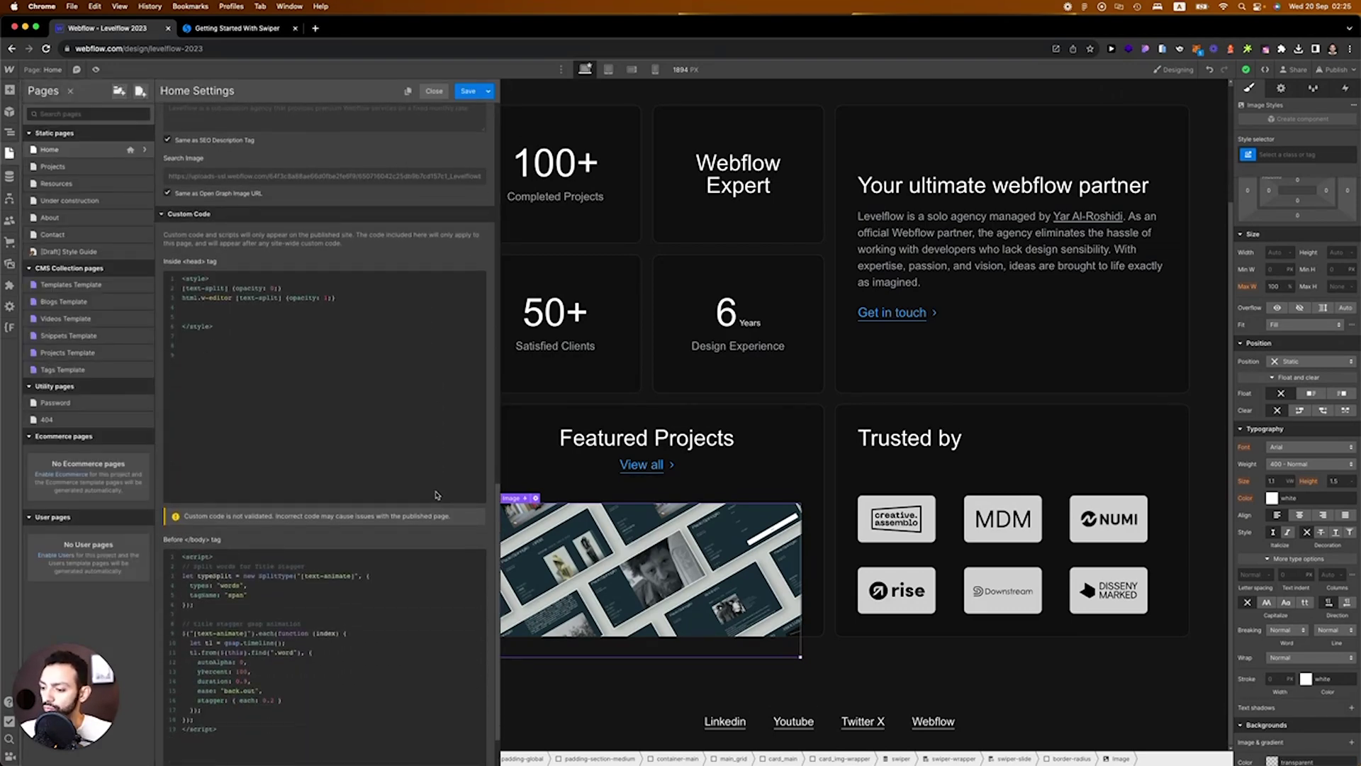
pyautogui.moveTo(676, 739)
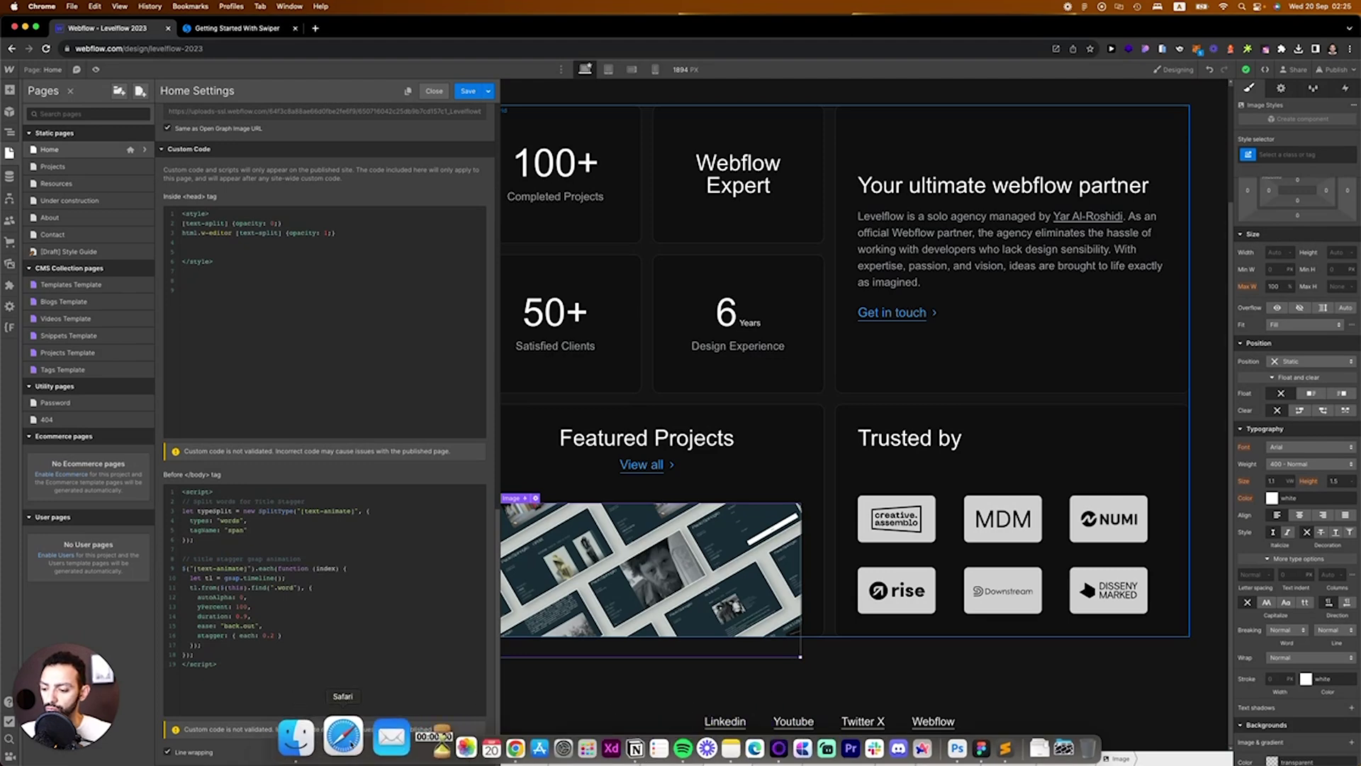
# Step: Copy the Swiper stylesheet link from Notes into the Home page's Inside <head> tag code
pyautogui.click(685, 735)
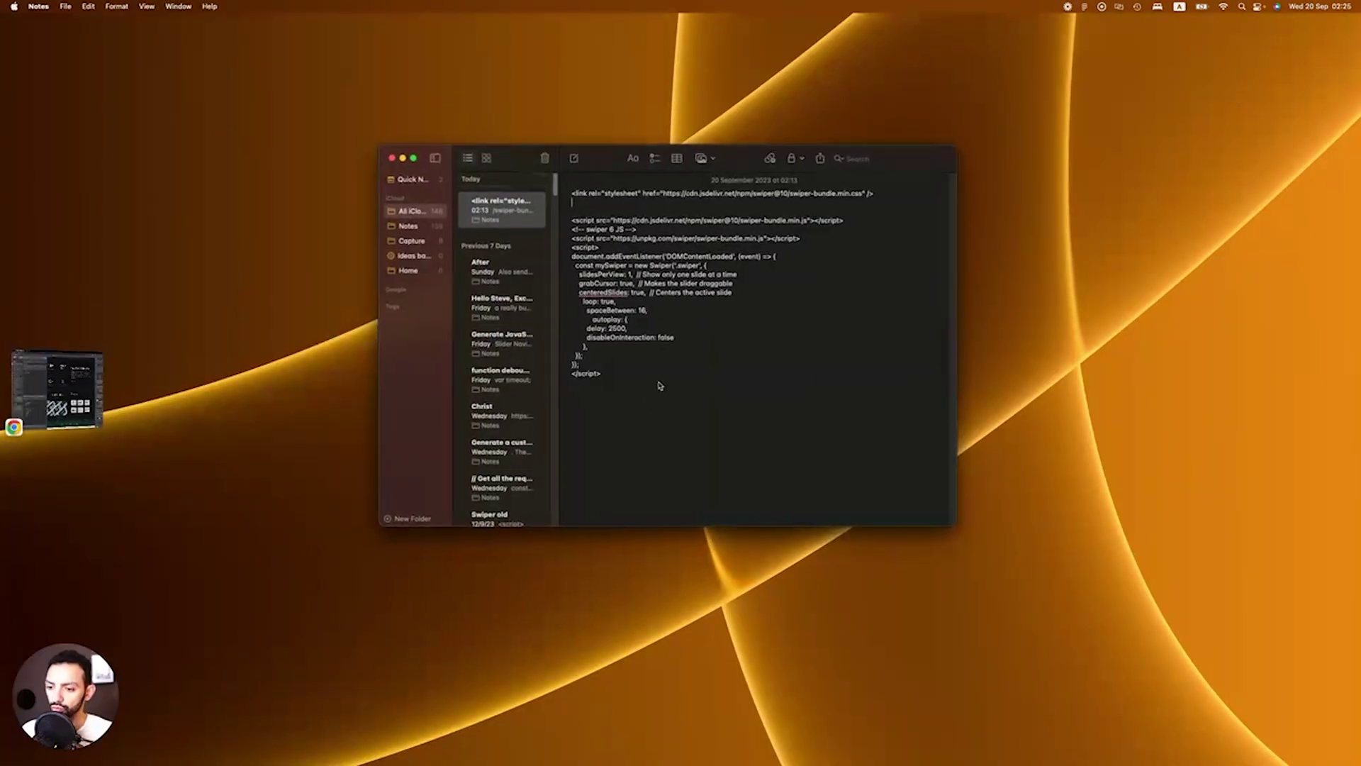
pyautogui.tripleClick(787, 192)
pyautogui.press('super+c')
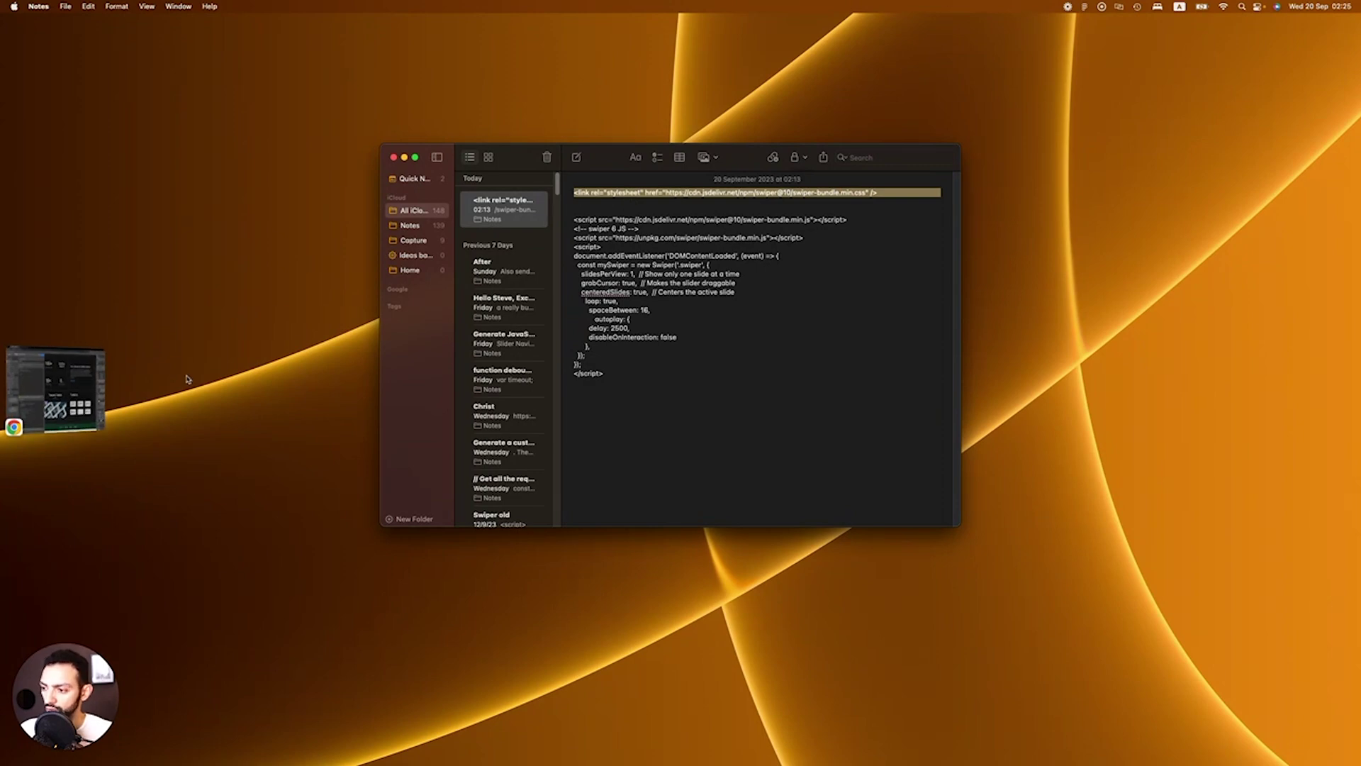
pyautogui.click(85, 393)
pyautogui.click(325, 266)
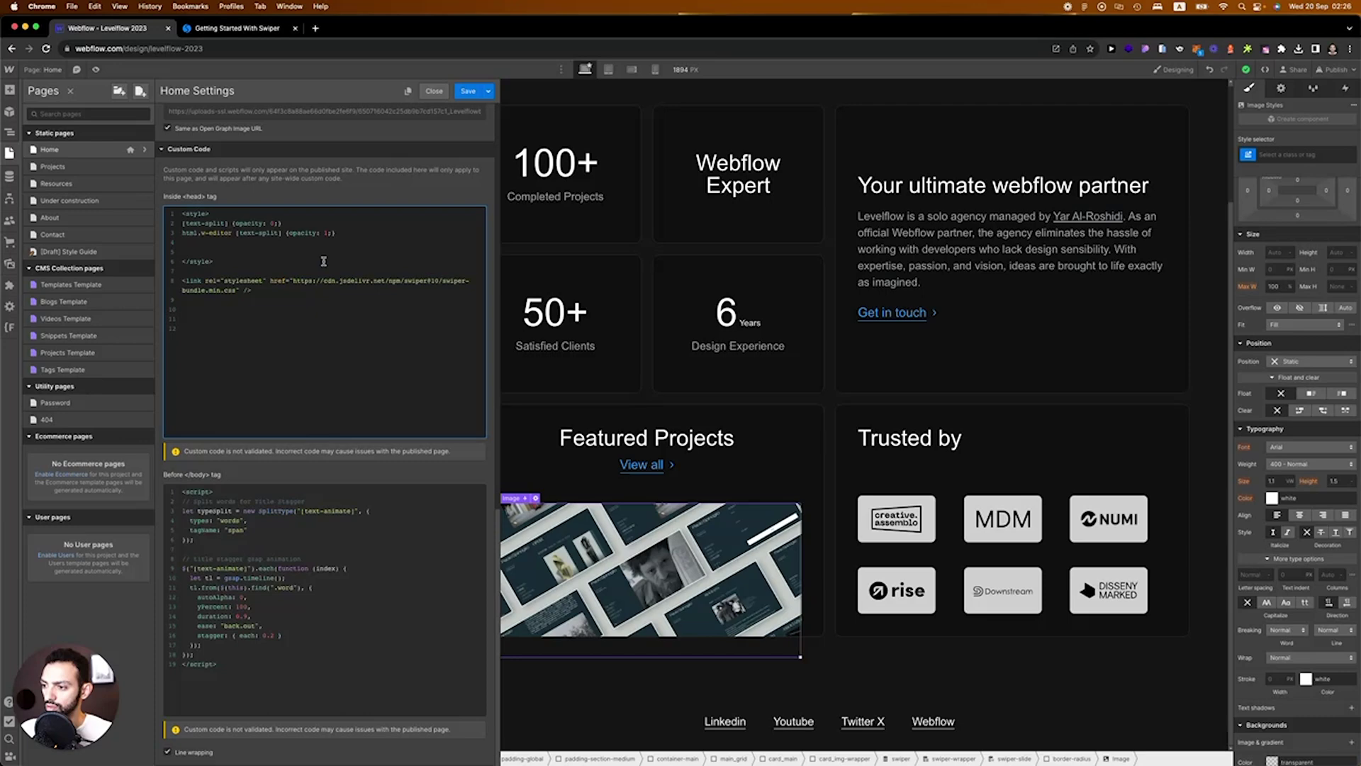
pyautogui.press('BackSpace')
pyautogui.press('BackSpace')
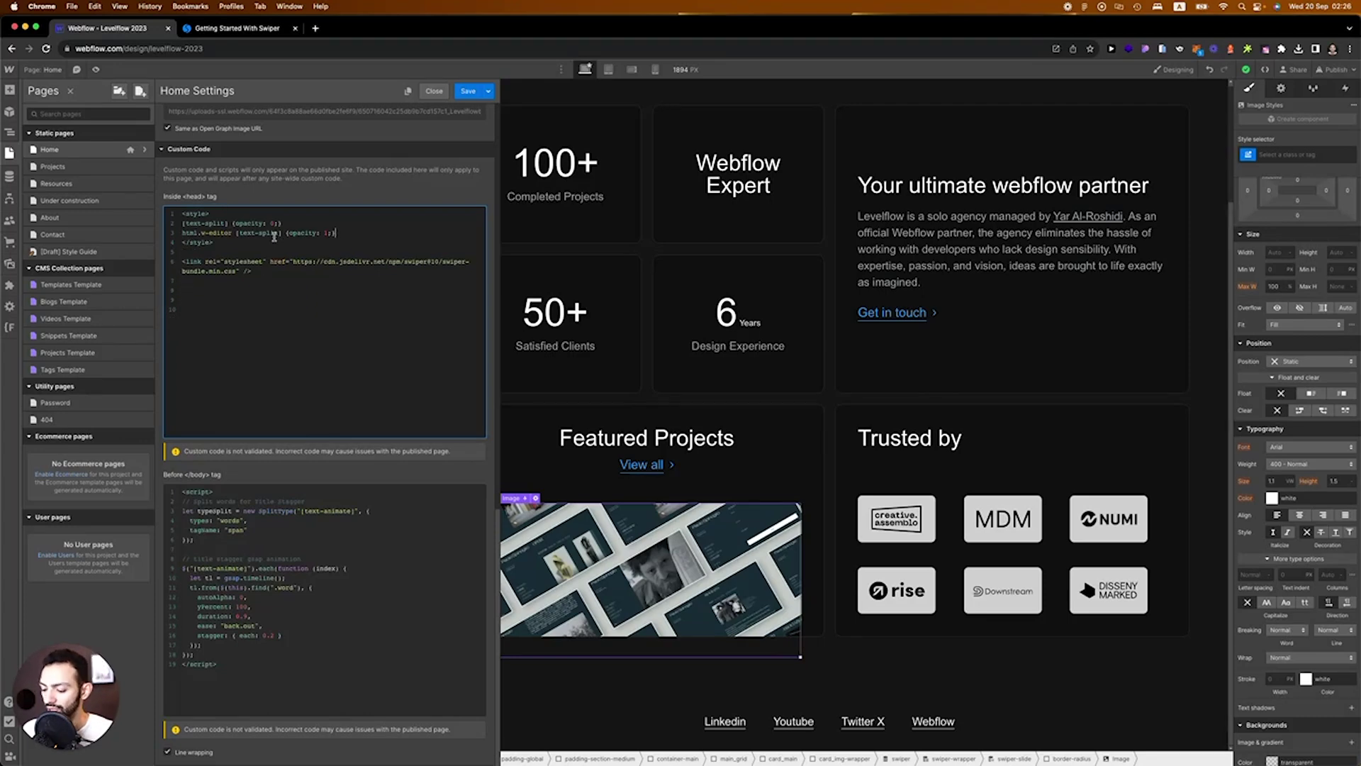
# Step: Copy the full Swiper script block from Notes
pyautogui.press('super+Tab')
pyautogui.moveTo(628, 373); pyautogui.dragTo(537, 218)
pyautogui.press('super+c')
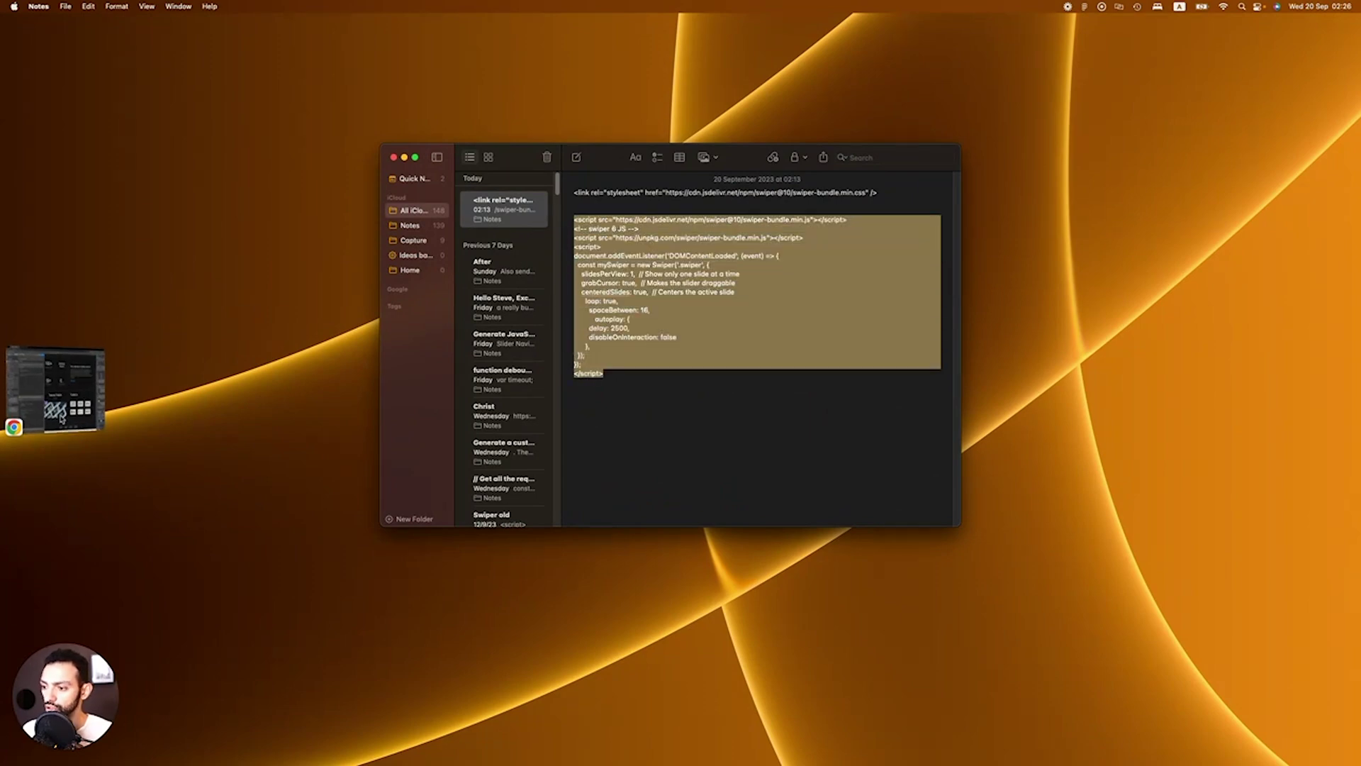
pyautogui.click(61, 419)
# Step: Paste the Swiper bundle script and autoplay init code at the top of the Before </body> tag code
pyautogui.click(238, 490)
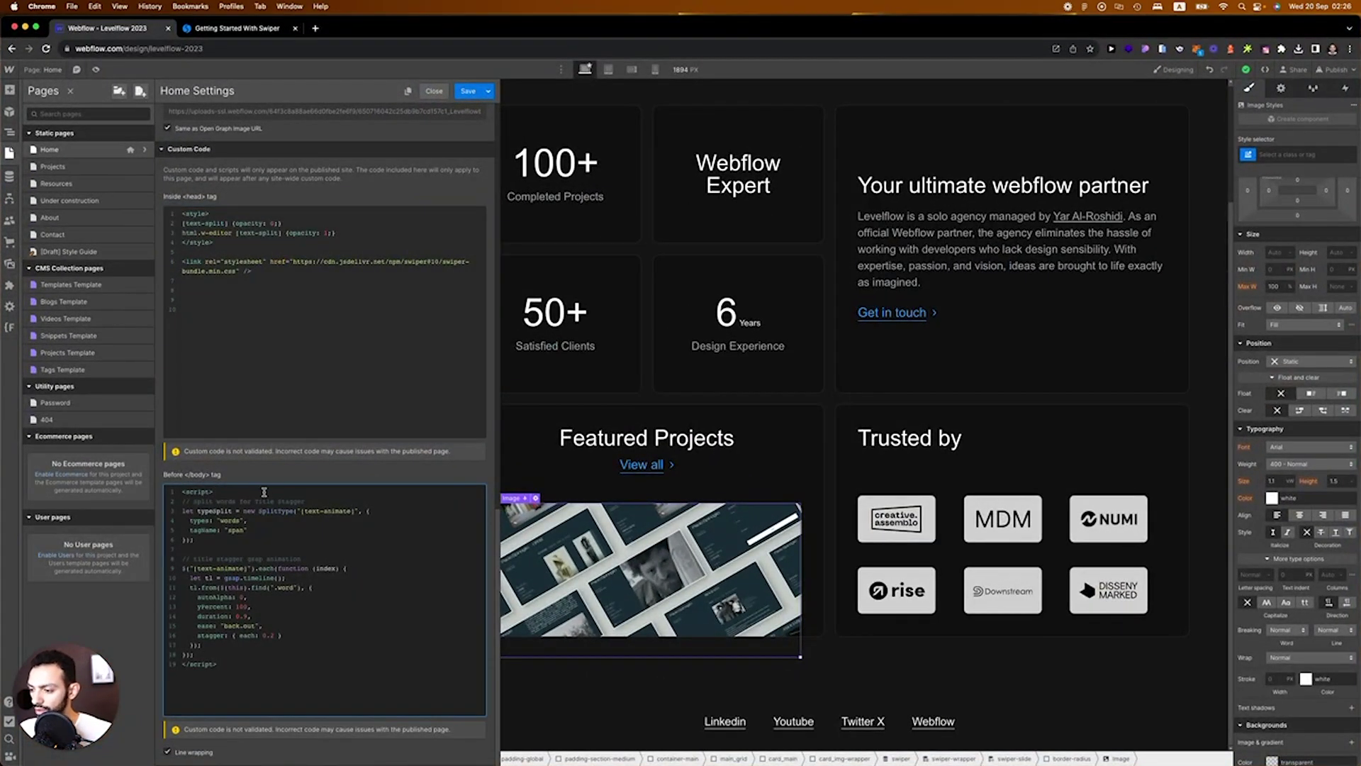
pyautogui.press('Return')
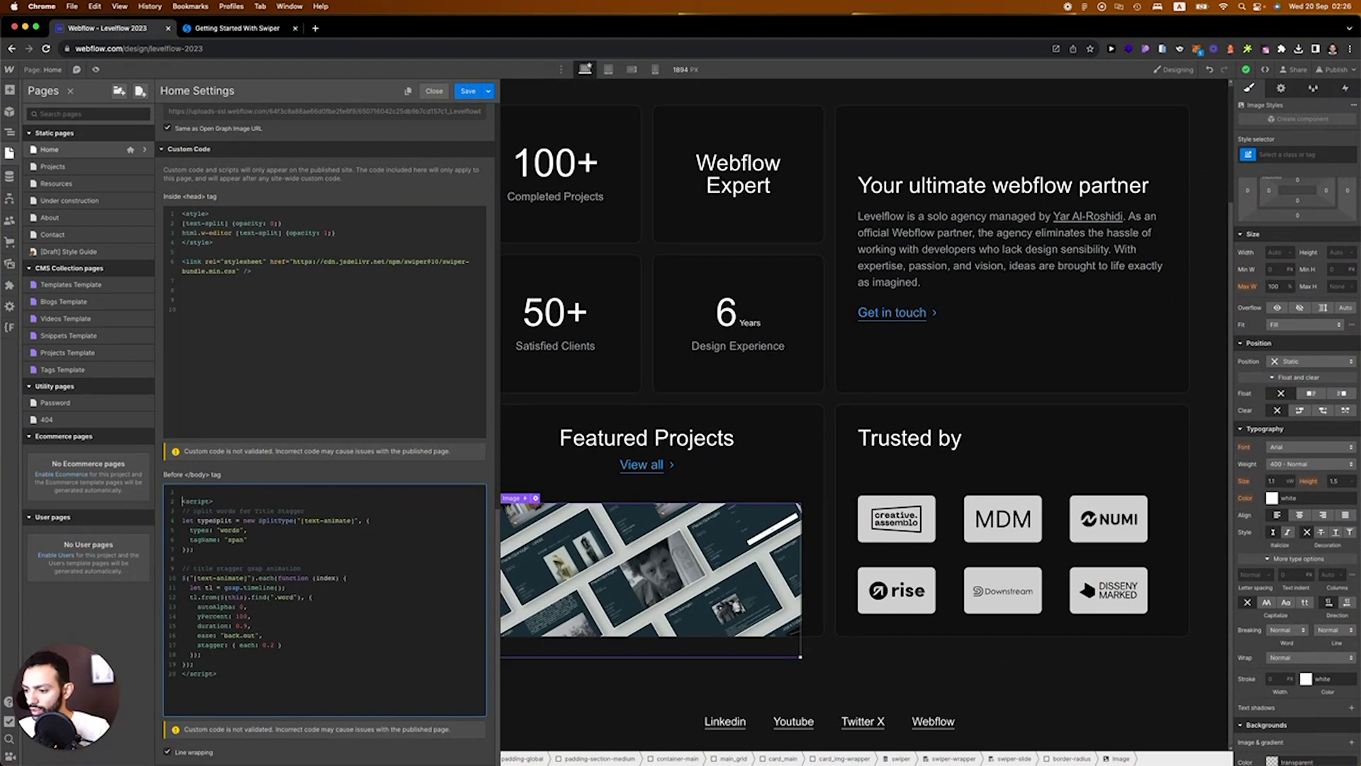
pyautogui.press('super+v')
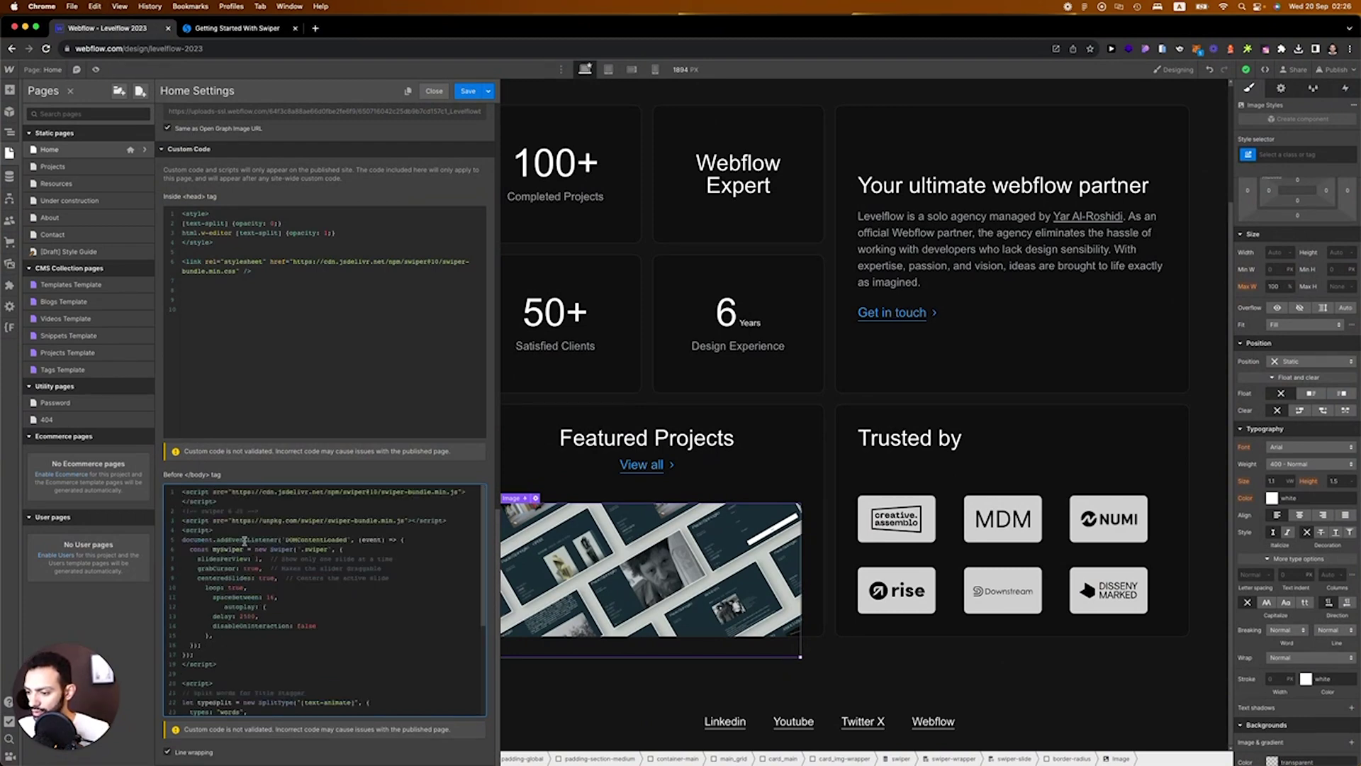
pyautogui.doubleClick(241, 492)
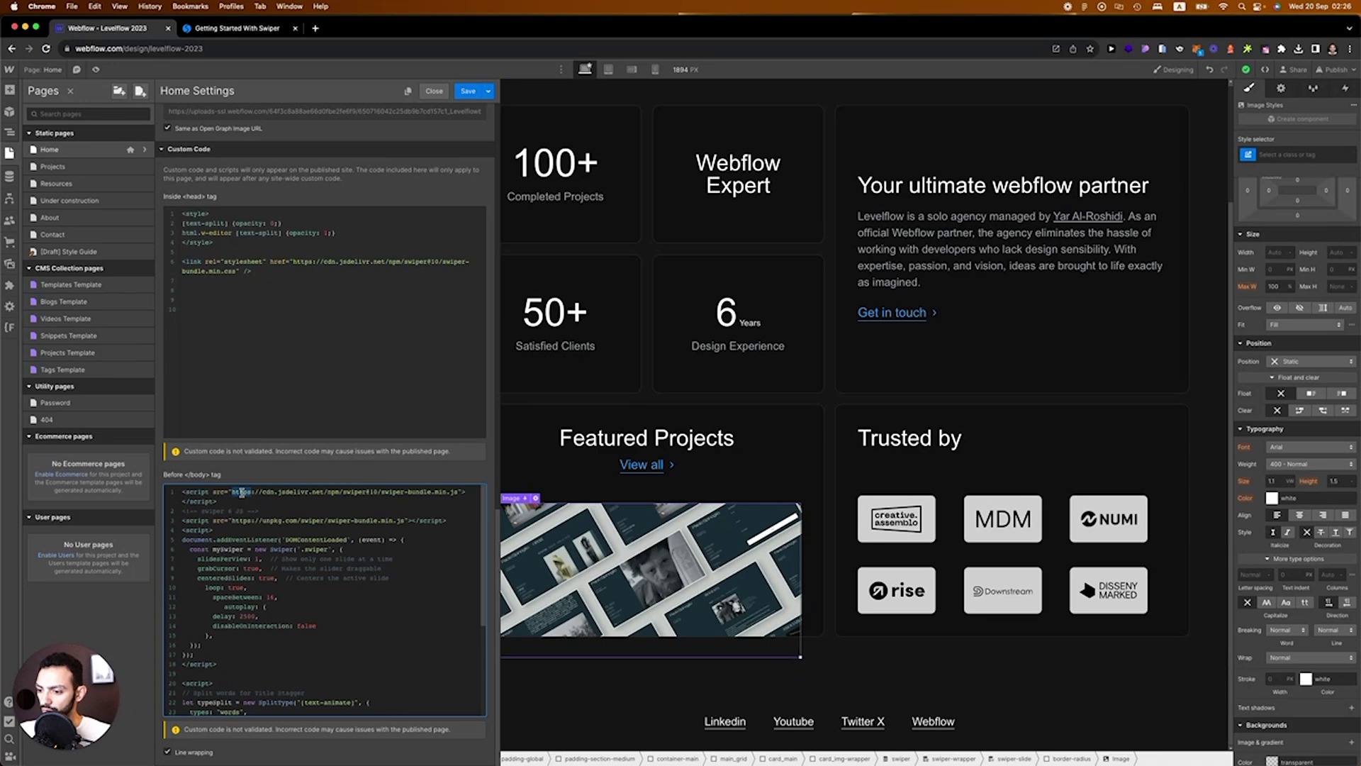
pyautogui.tripleClick(241, 492)
pyautogui.click(275, 520)
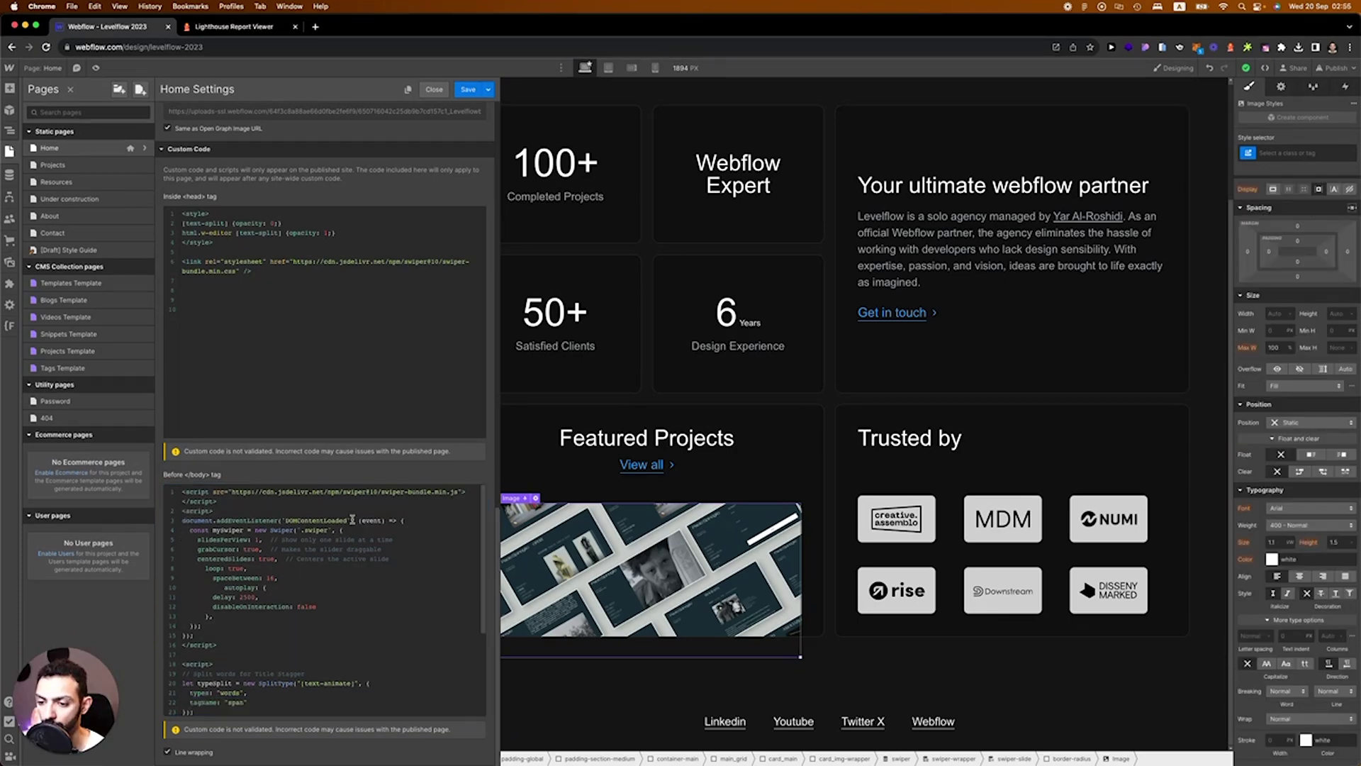
pyautogui.click(382, 523)
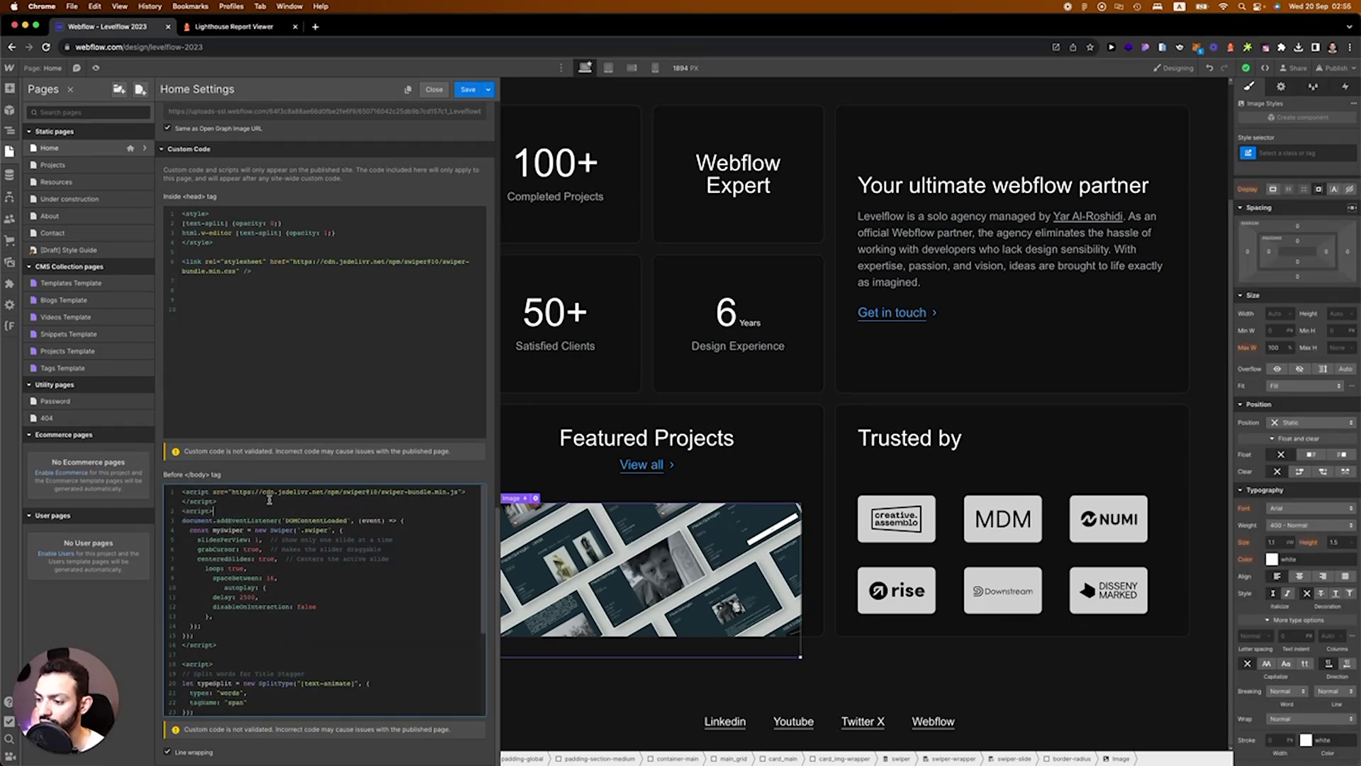
pyautogui.click(322, 507)
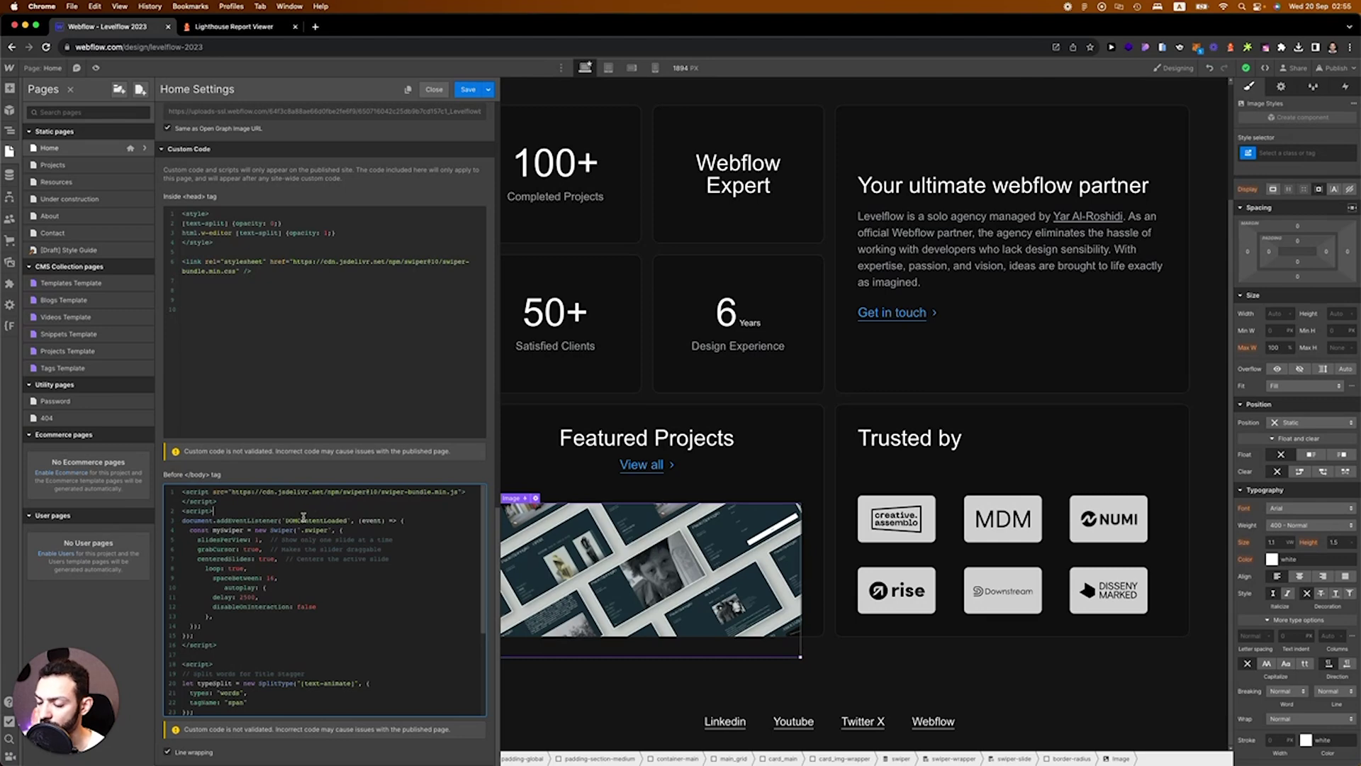
pyautogui.tripleClick(358, 494)
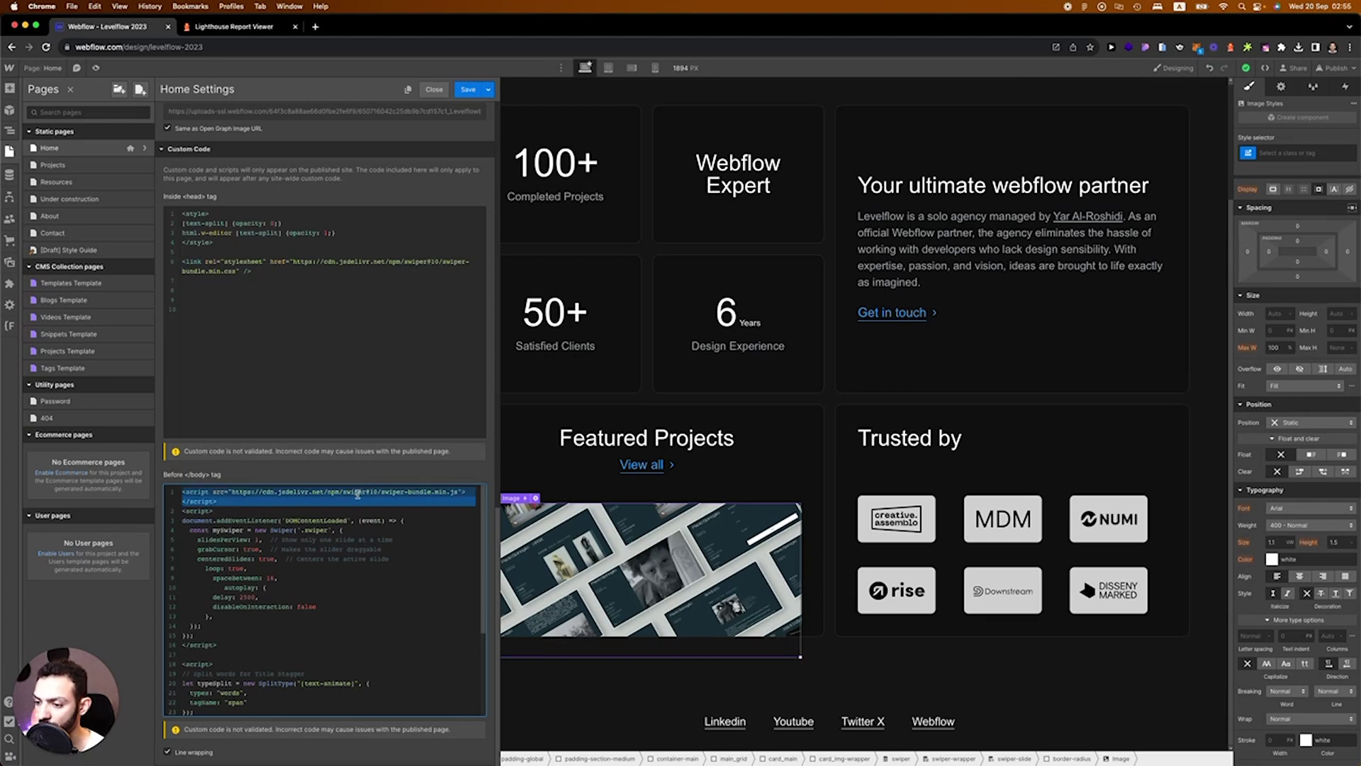
pyautogui.click(310, 530)
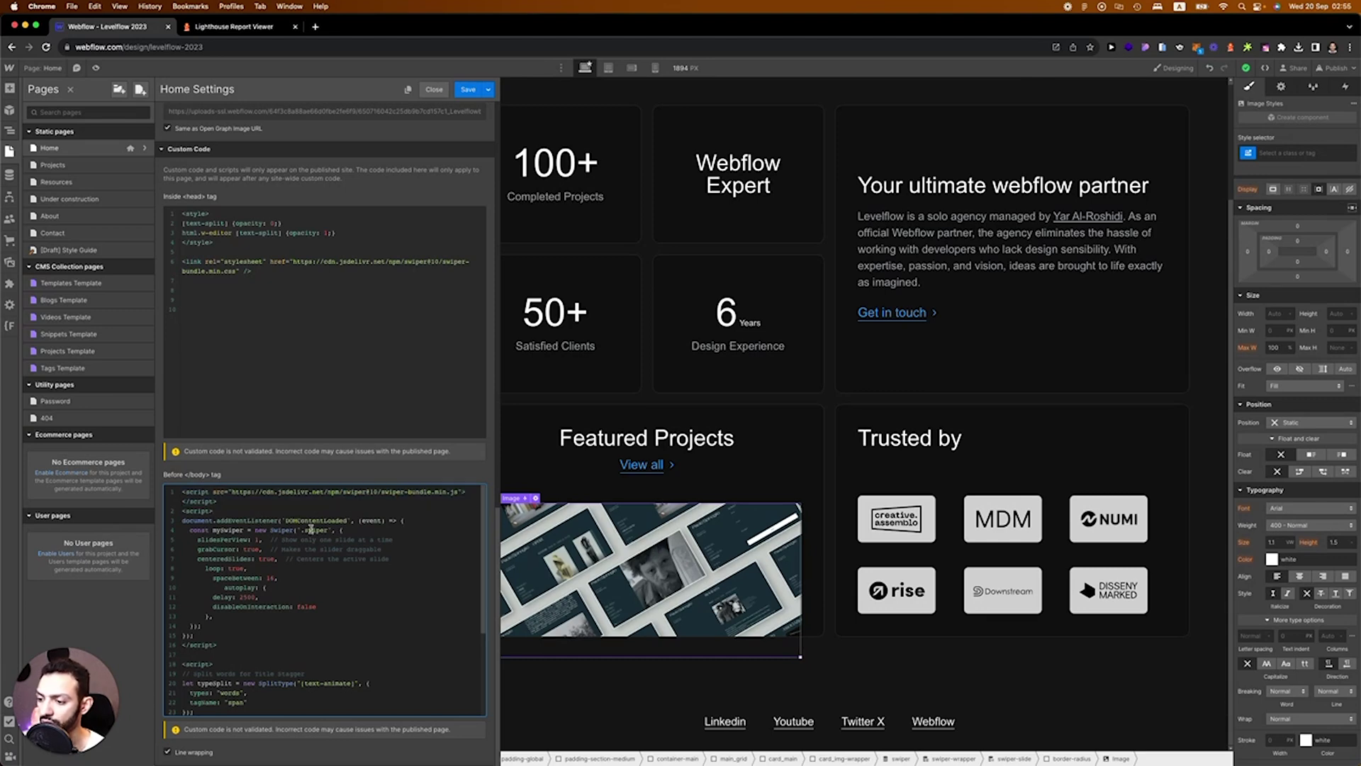
pyautogui.tripleClick(234, 523)
pyautogui.tripleClick(231, 531)
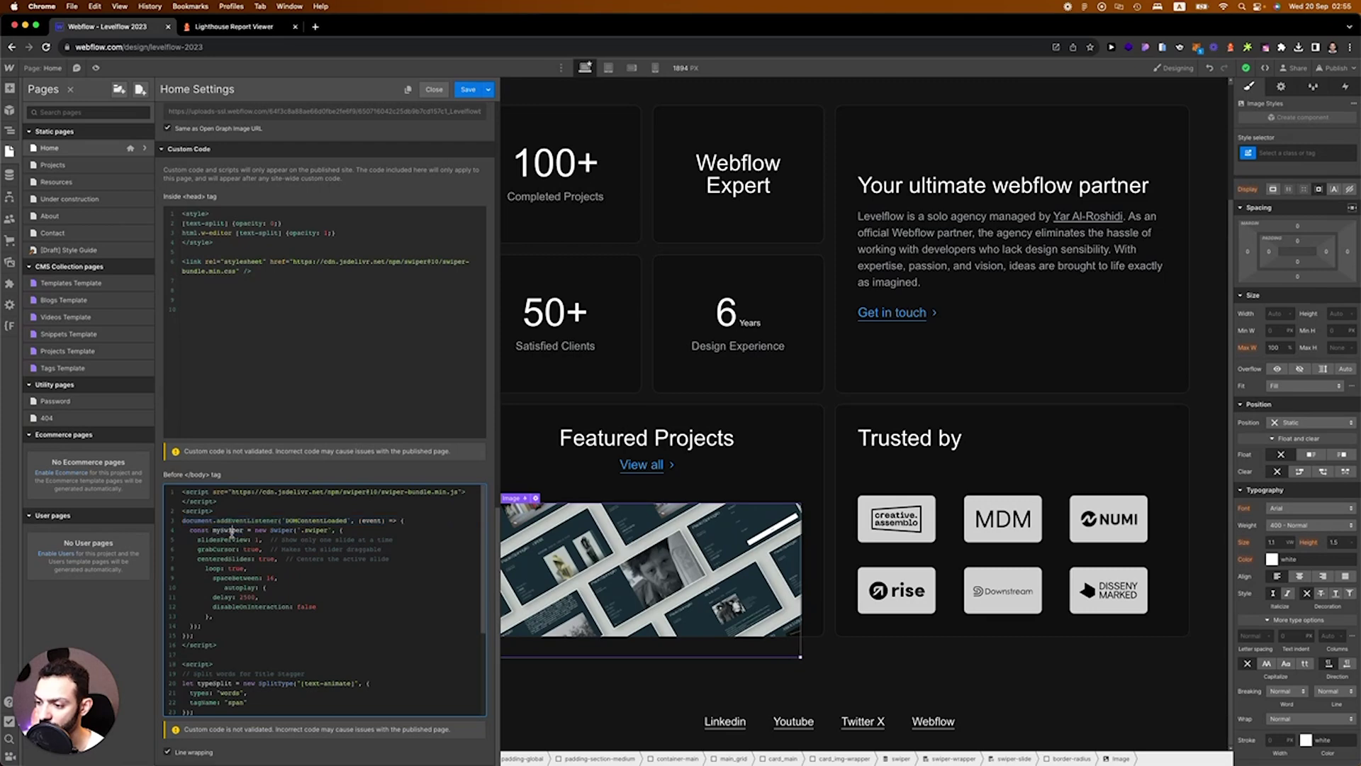
pyautogui.click(216, 529)
pyautogui.doubleClick(208, 550)
pyautogui.click(252, 550)
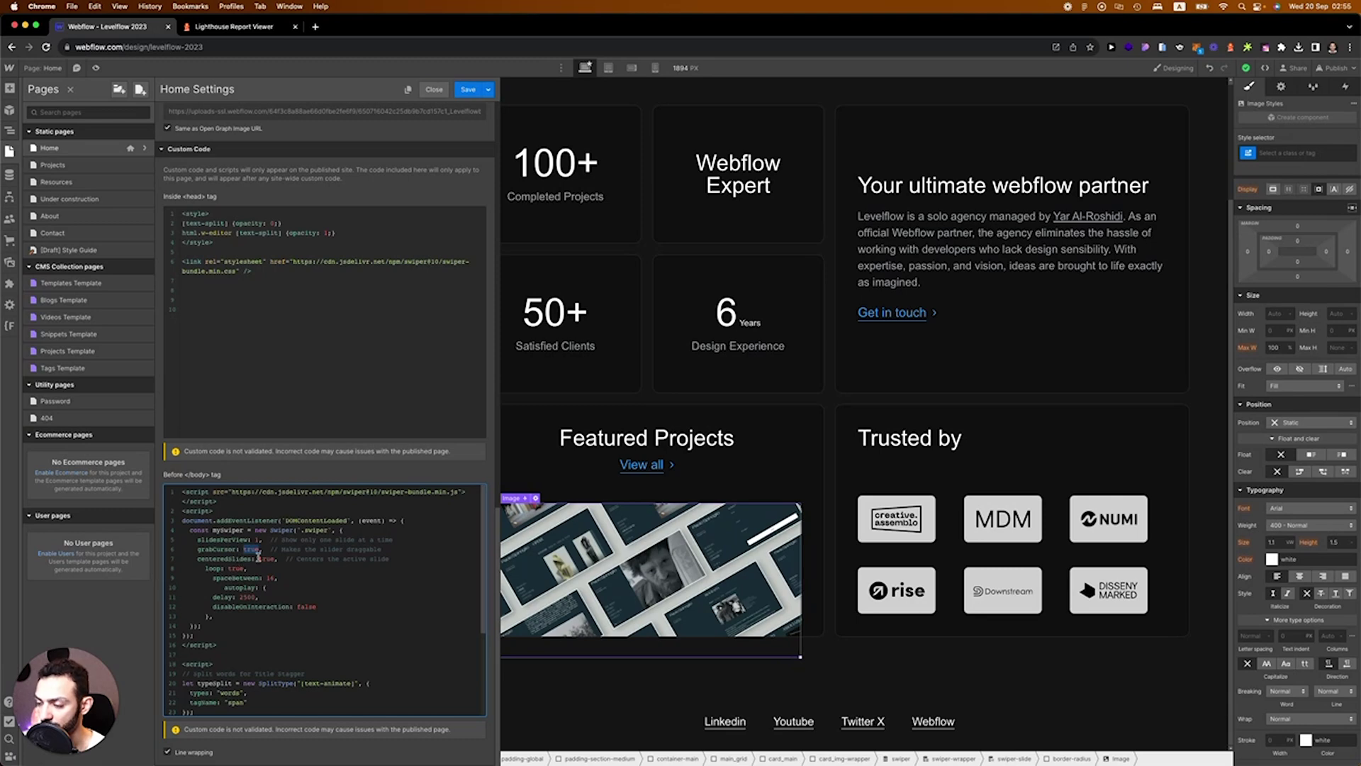
pyautogui.doubleClick(269, 559)
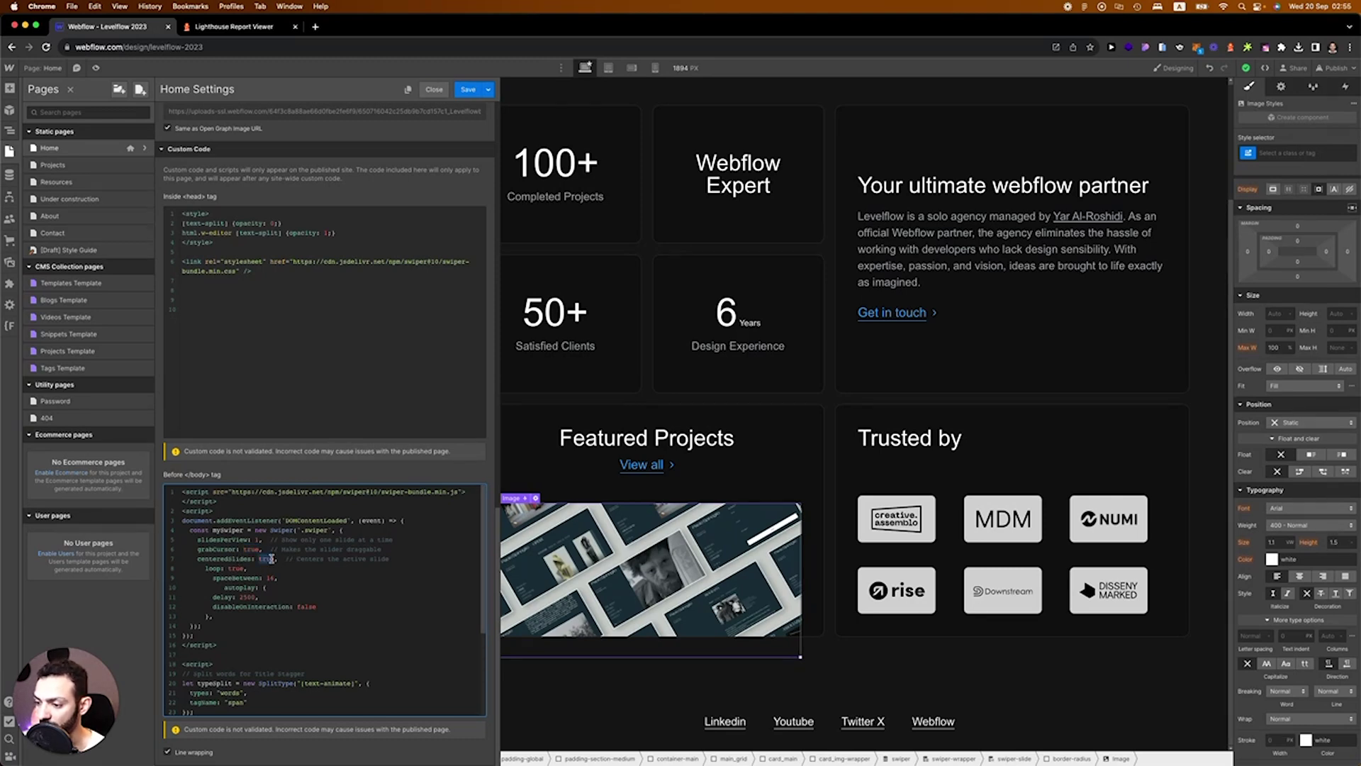
pyautogui.click(243, 569)
# Step: Look up the Cards Effect section of the Swiper API docs on swiperjs.com in a new tab
pyautogui.click(317, 27)
pyautogui.write('swiperjs.com')
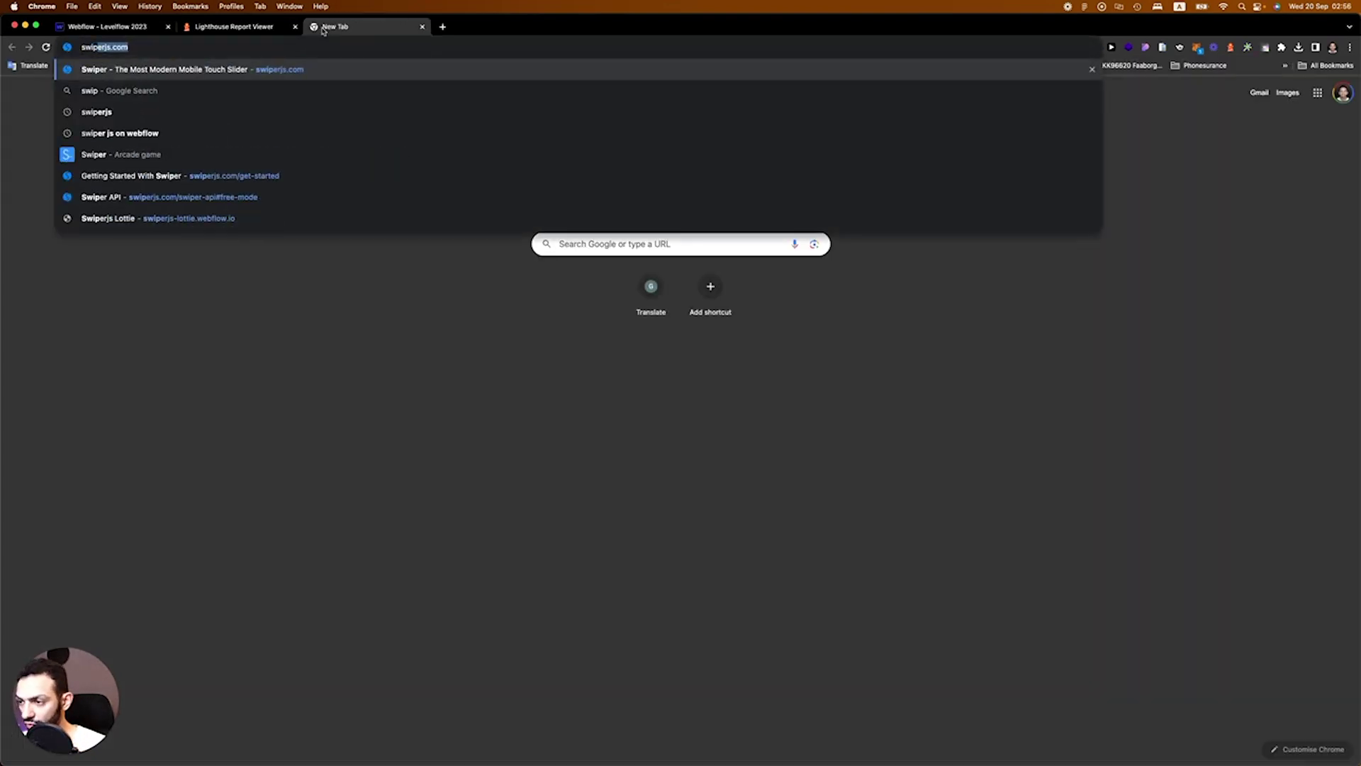
pyautogui.press('Return')
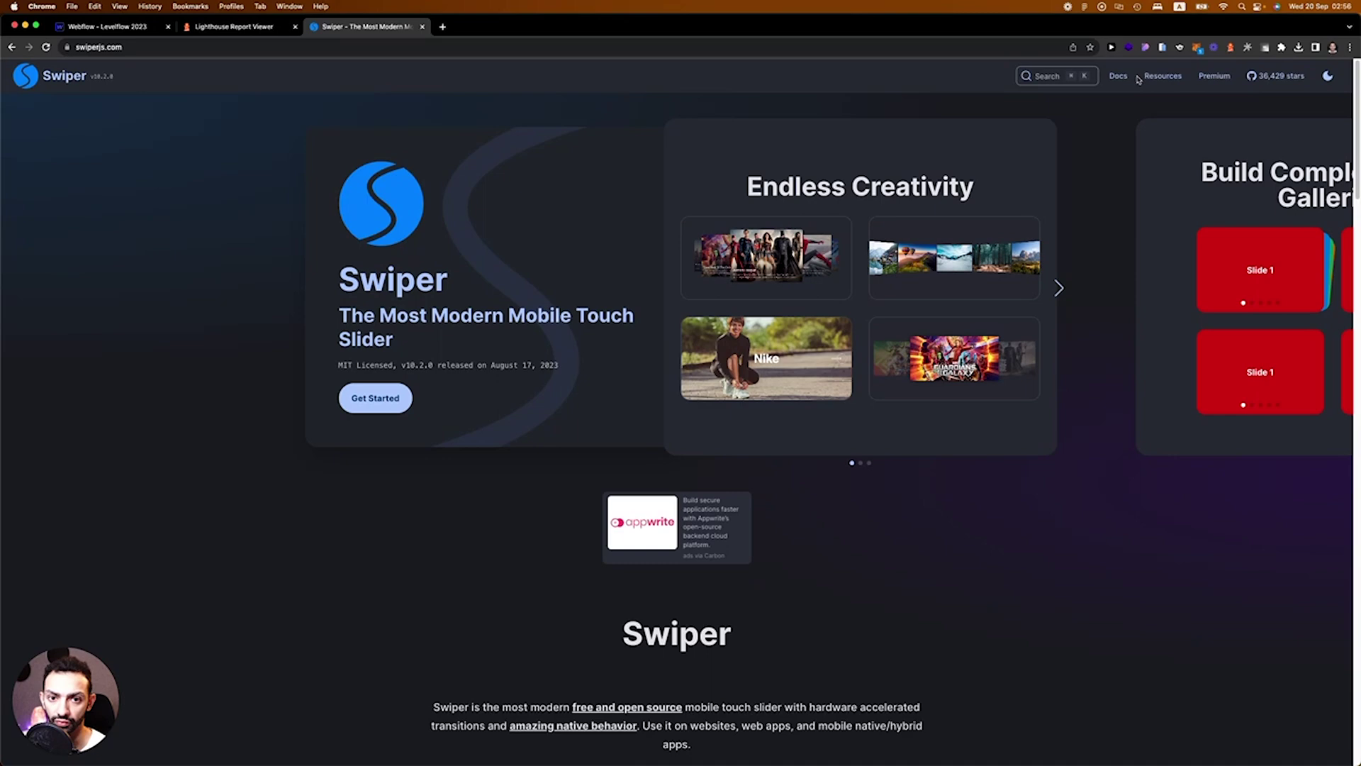
pyautogui.moveTo(1121, 77)
pyautogui.click(1088, 129)
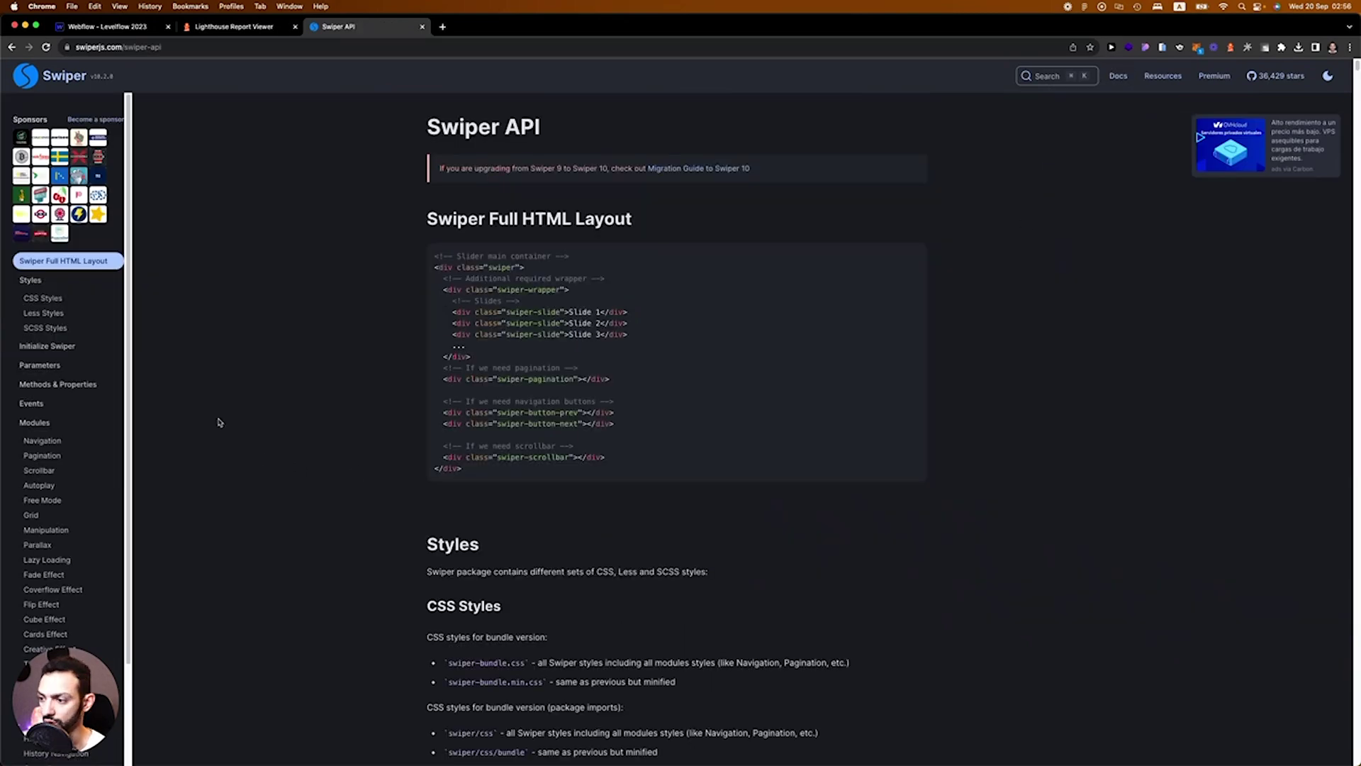
pyautogui.scroll(-3, 45, 468)
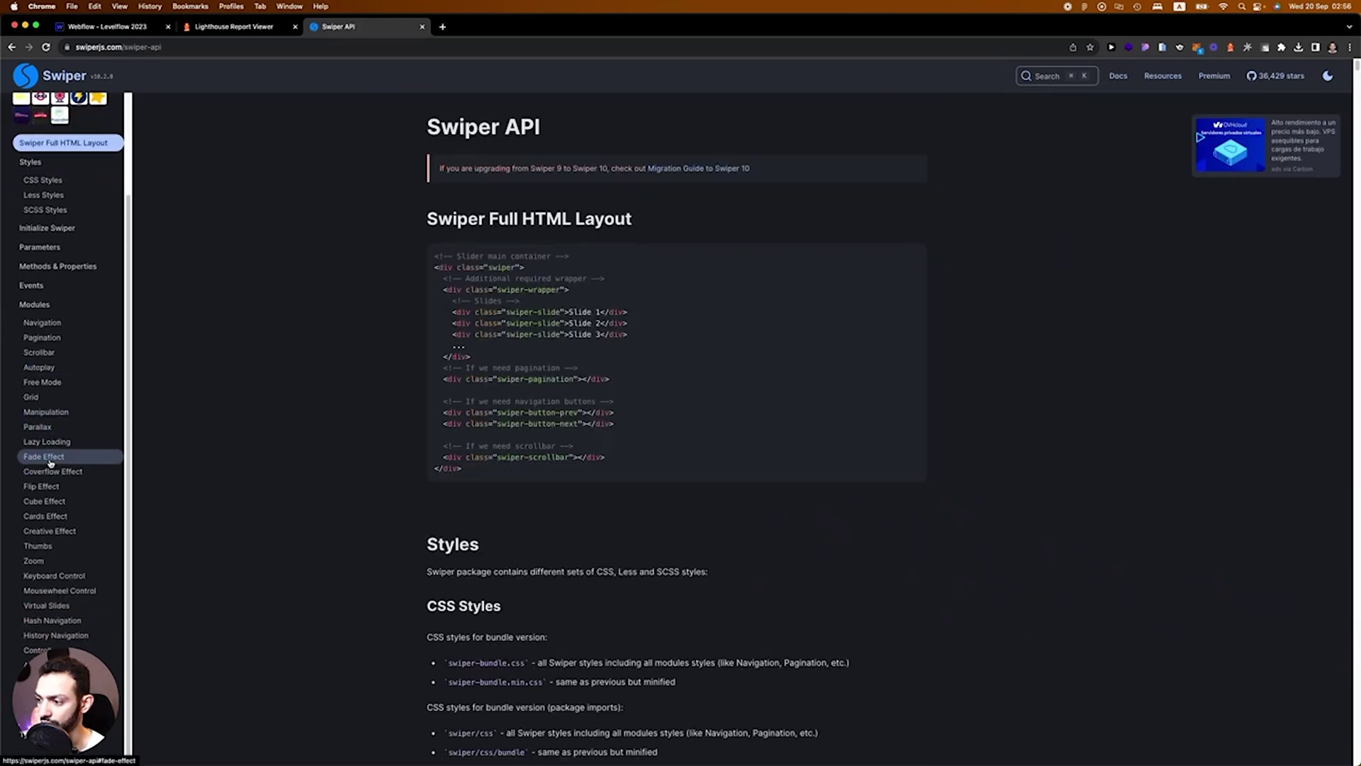
pyautogui.click(81, 514)
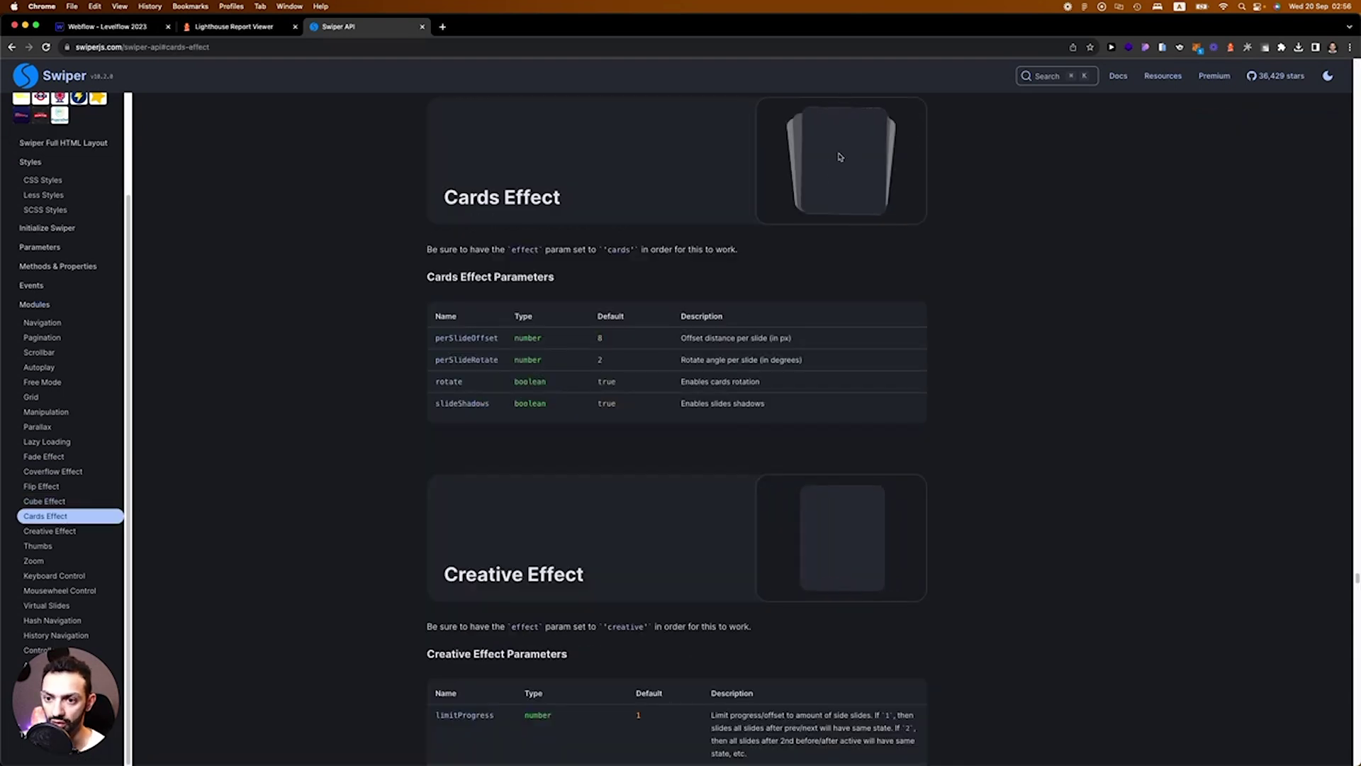
pyautogui.doubleClick(525, 249)
pyautogui.click(119, 27)
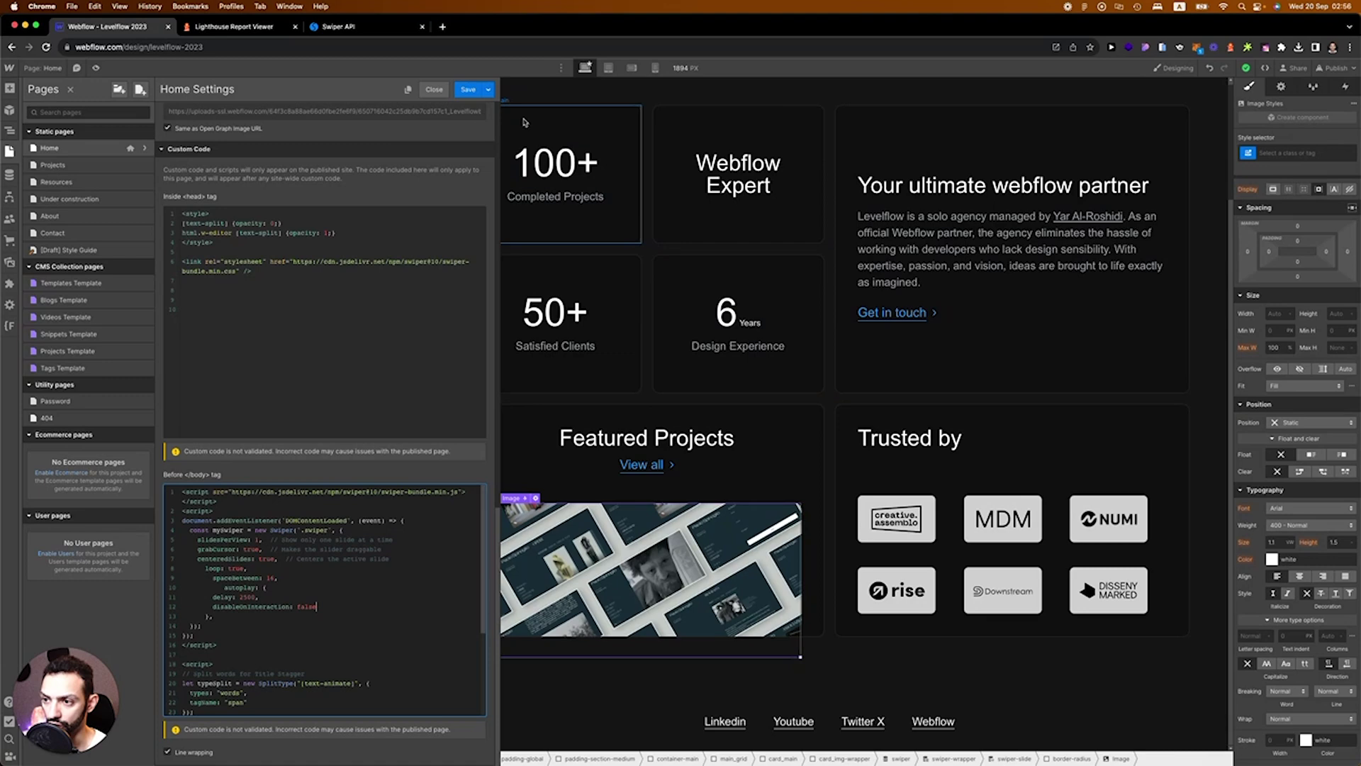
# Step: Save the Home page Swiper custom code and publish the site to the selected domains
pyautogui.click(479, 89)
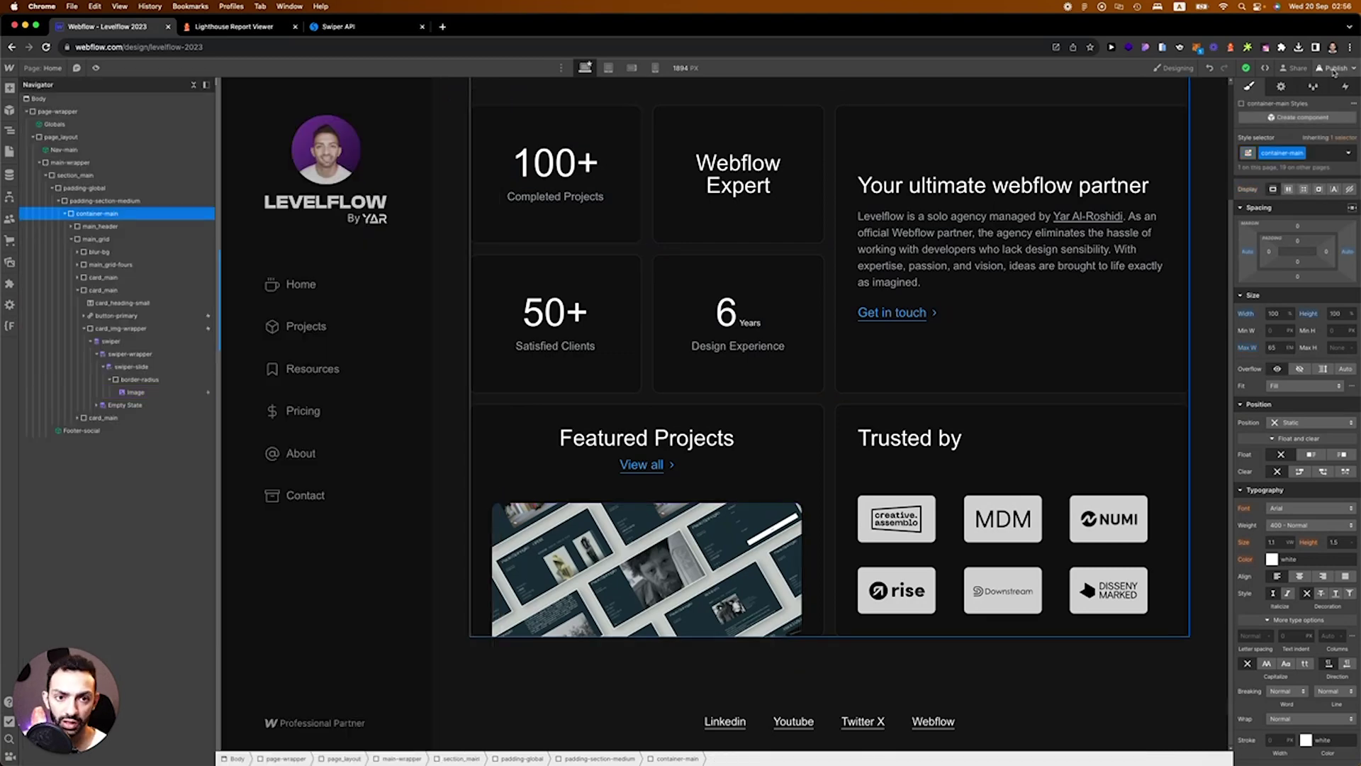
pyautogui.click(1335, 68)
pyautogui.click(1311, 237)
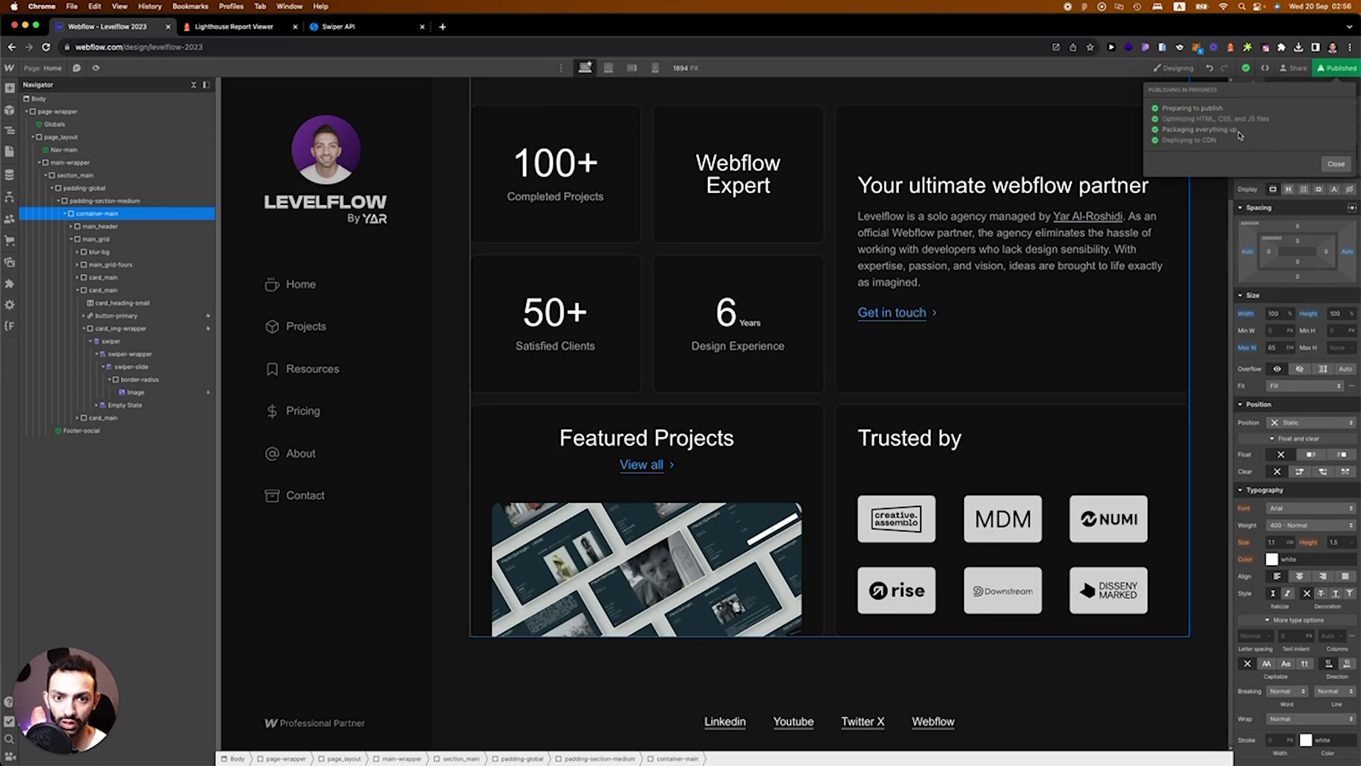
# Step: Open the live levelflow.io homepage and scroll to check the Featured Projects image slider
pyautogui.click(1235, 168)
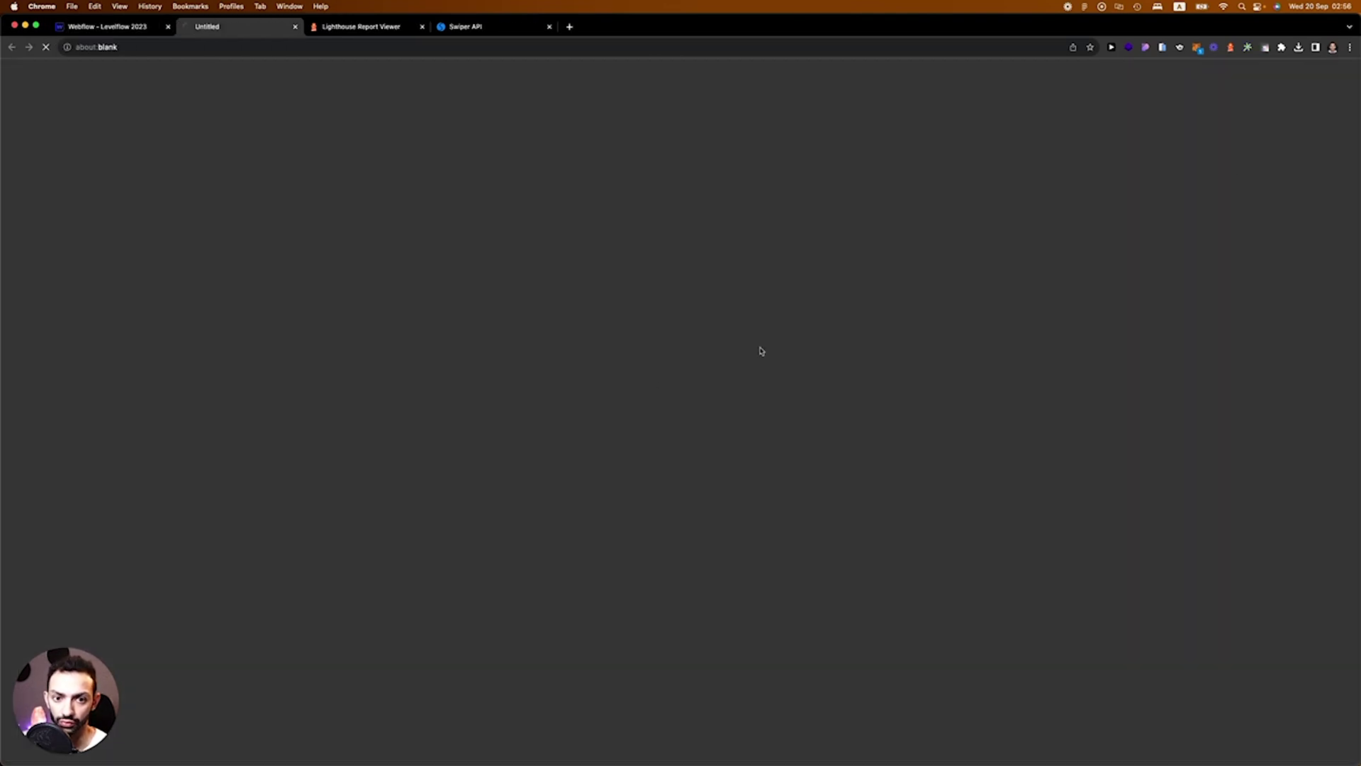
pyautogui.scroll(-6, 676, 477)
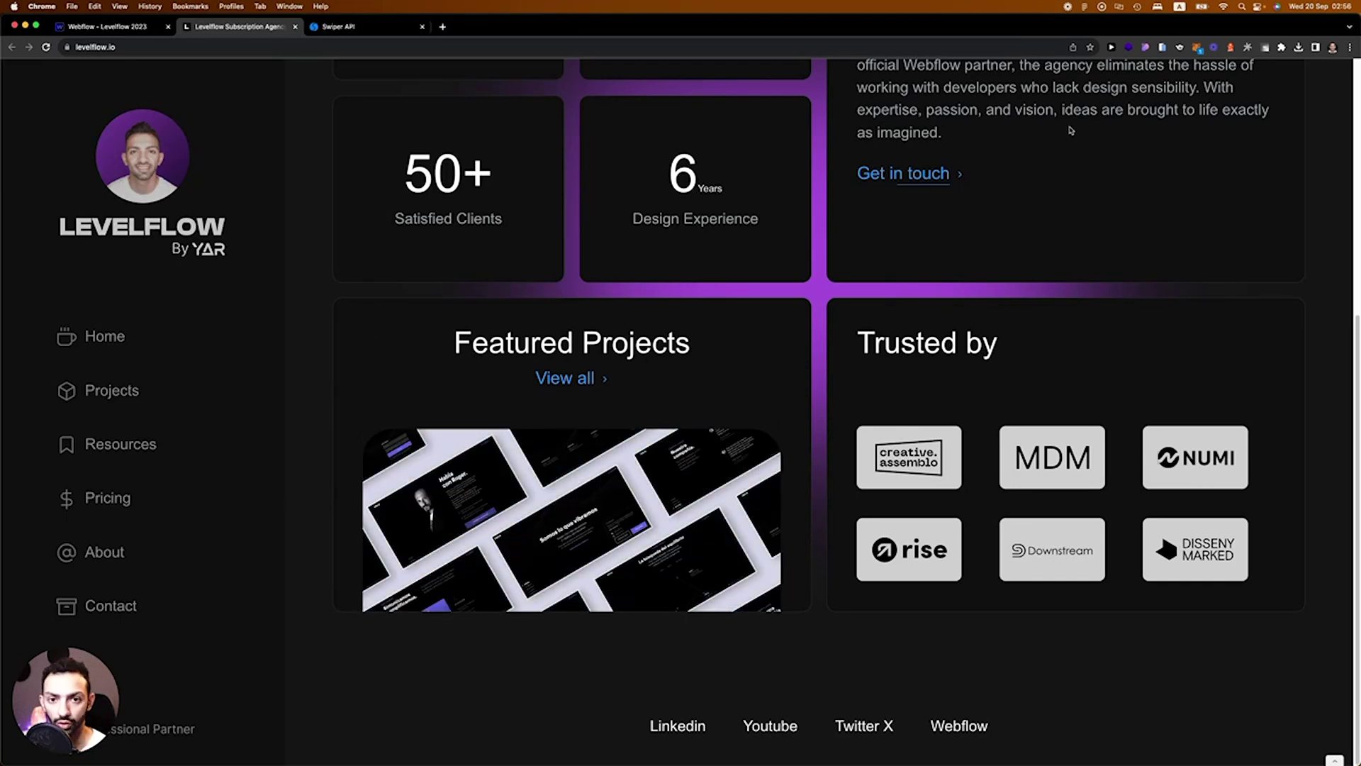
pyautogui.scroll(1, 947, 332)
pyautogui.scroll(5, 947, 332)
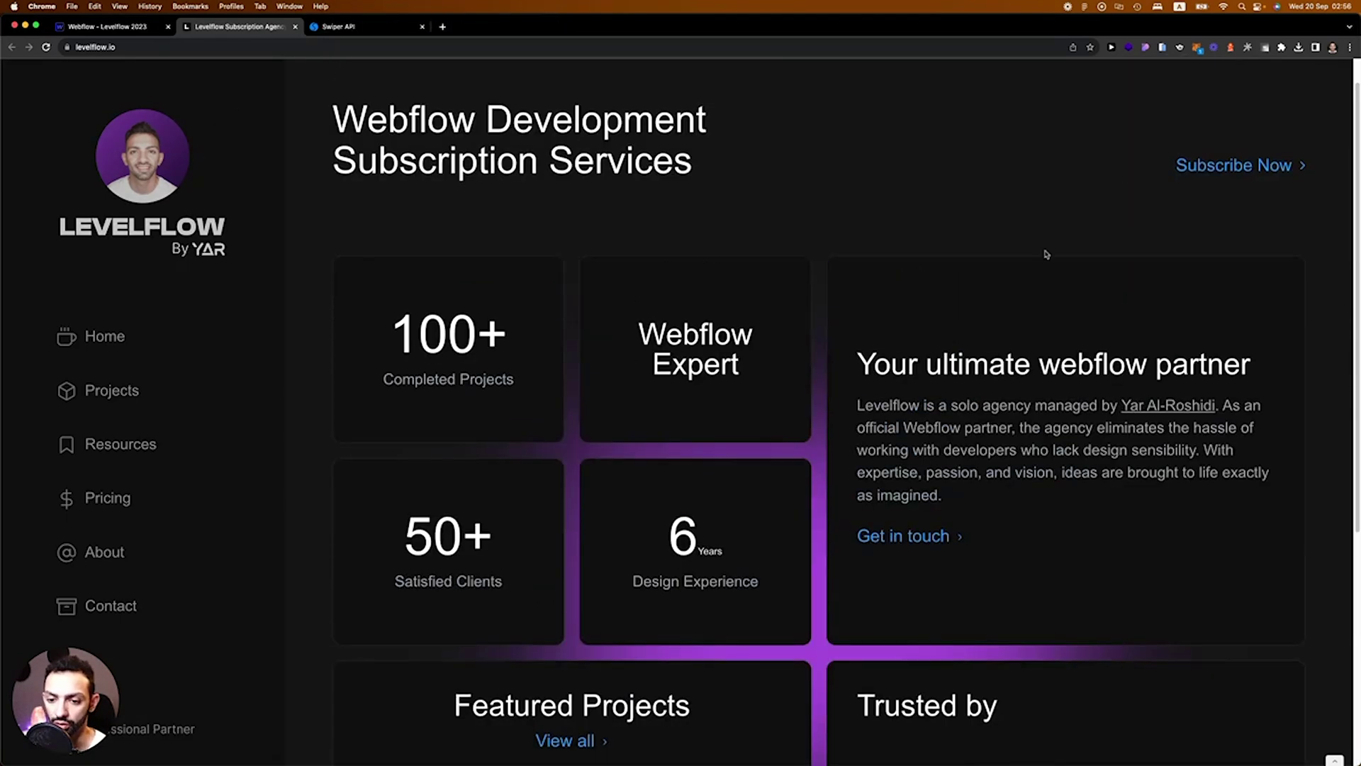
# Step: Run a Lighthouse report on levelflow.io, scoring 94 Performance, 93 Accessibility, 100 Best Practices, 100 SEO
pyautogui.click(1226, 47)
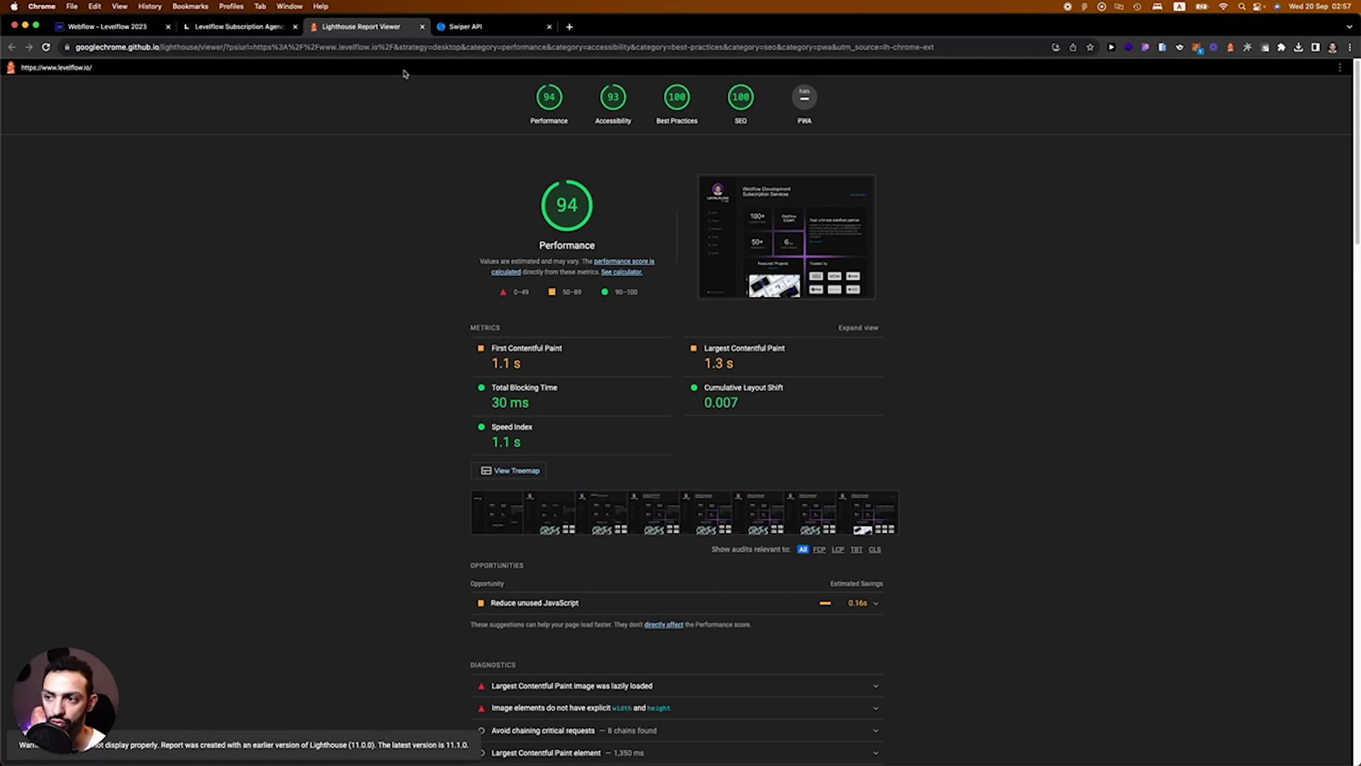
# Step: Return to the levelflow.io tab and scroll to watch the Featured Projects slider autoplay
pyautogui.click(234, 26)
pyautogui.scroll(-5, 454, 343)
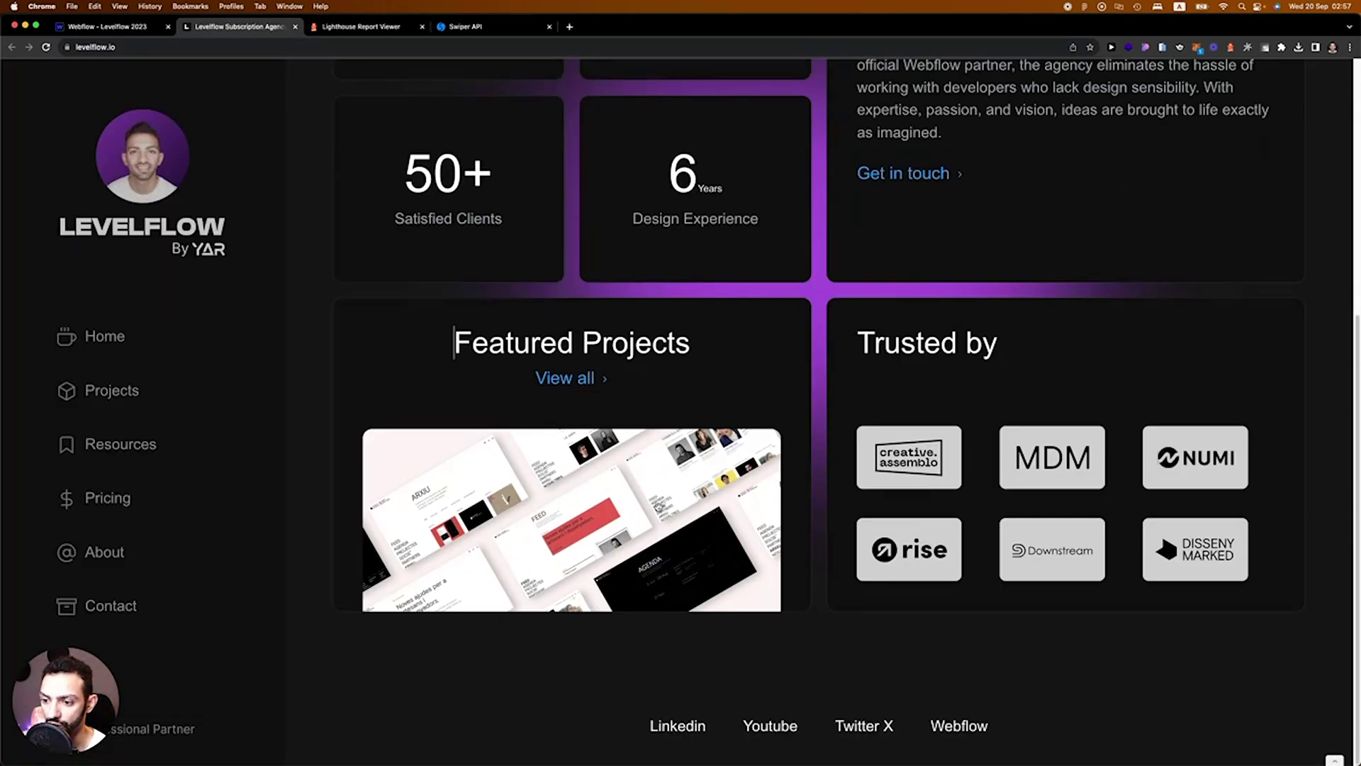